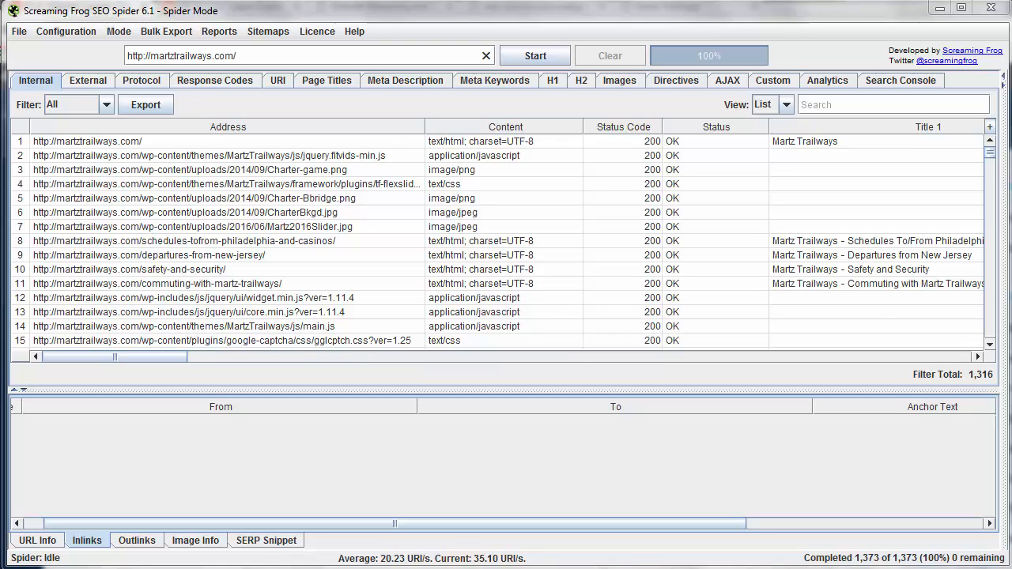
{"action": "left_click", "coordinate": [101, 83]}
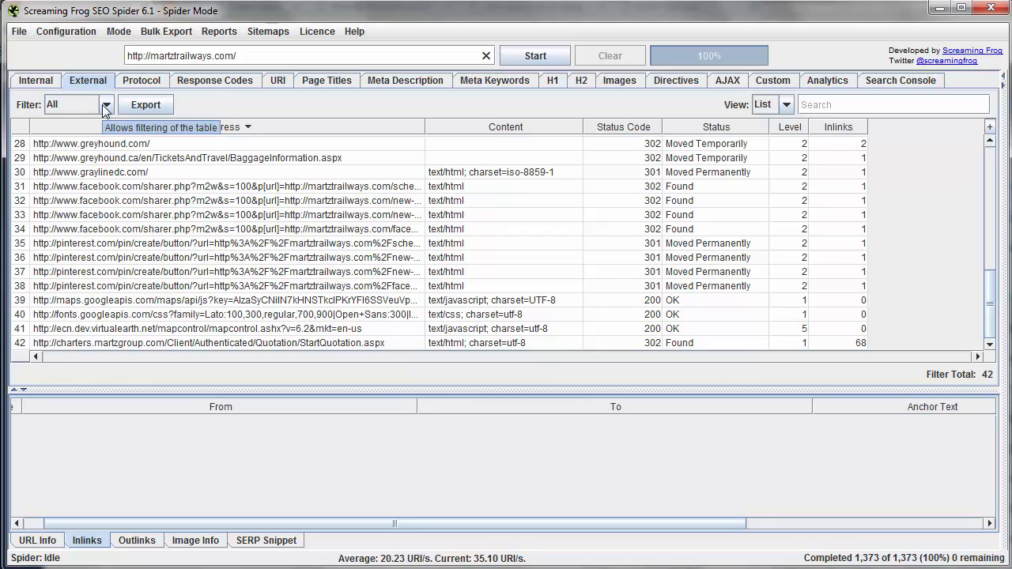
{"action": "left_click", "coordinate": [162, 148]}
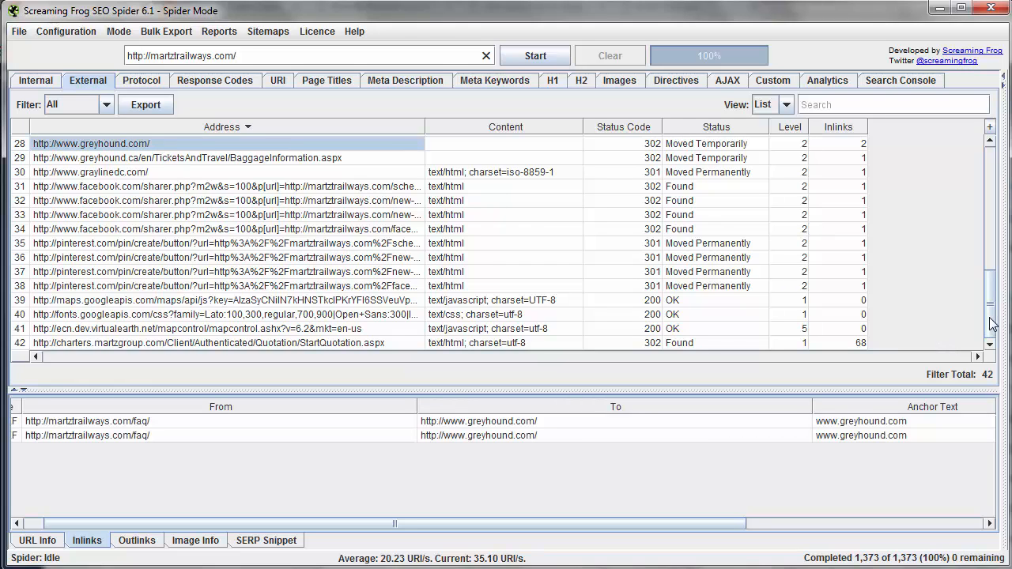
{"action": "left_click_drag", "start_coordinate": [992, 323], "coordinate": [990, 198]}
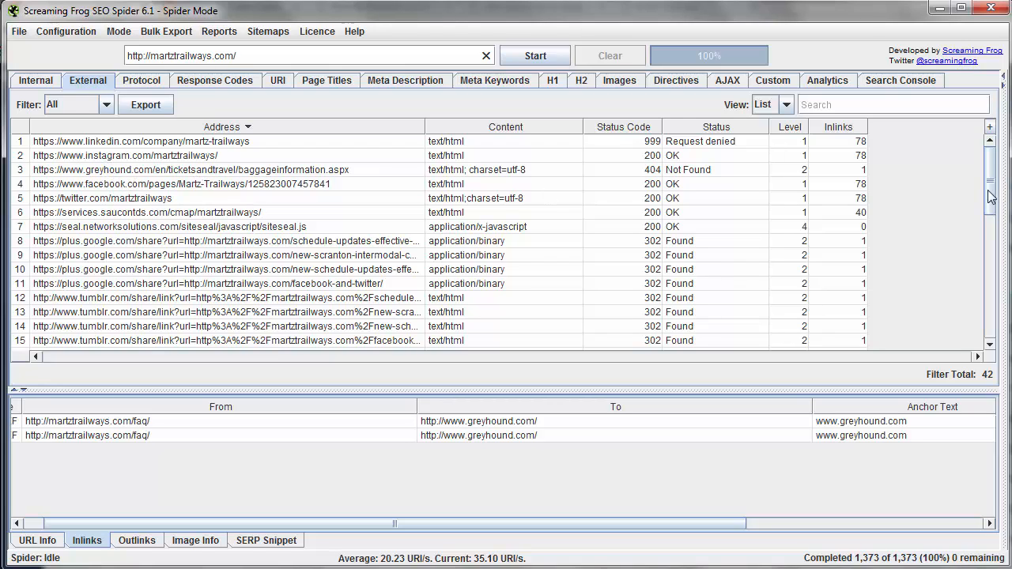
{"action": "left_click_drag", "start_coordinate": [989, 196], "coordinate": [962, 167]}
Step: Filter the protocol results to HTTP and reset the filter to All
{"action": "left_click", "coordinate": [139, 81]}
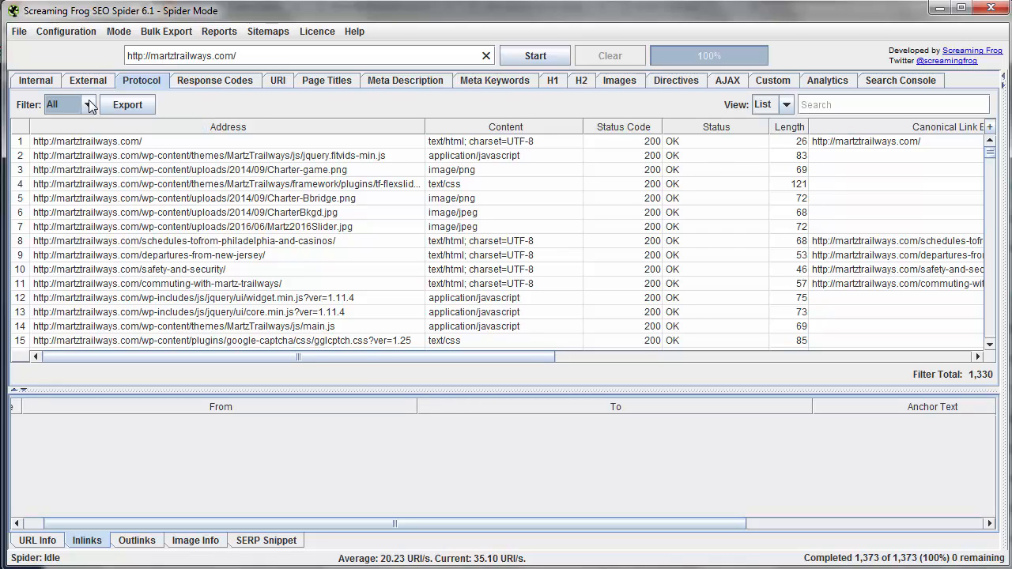
{"action": "left_click", "coordinate": [90, 106]}
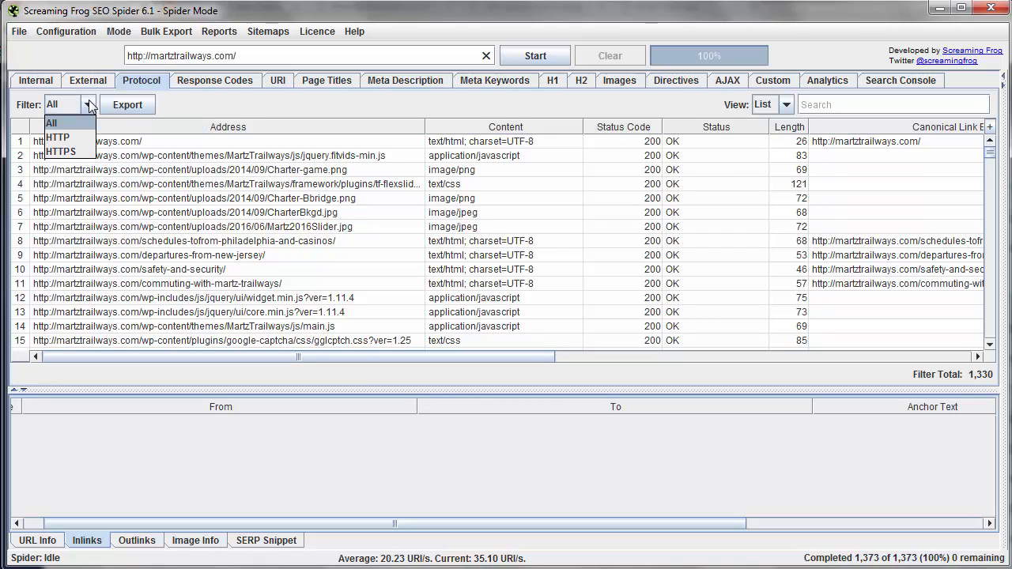
{"action": "left_click", "coordinate": [68, 141]}
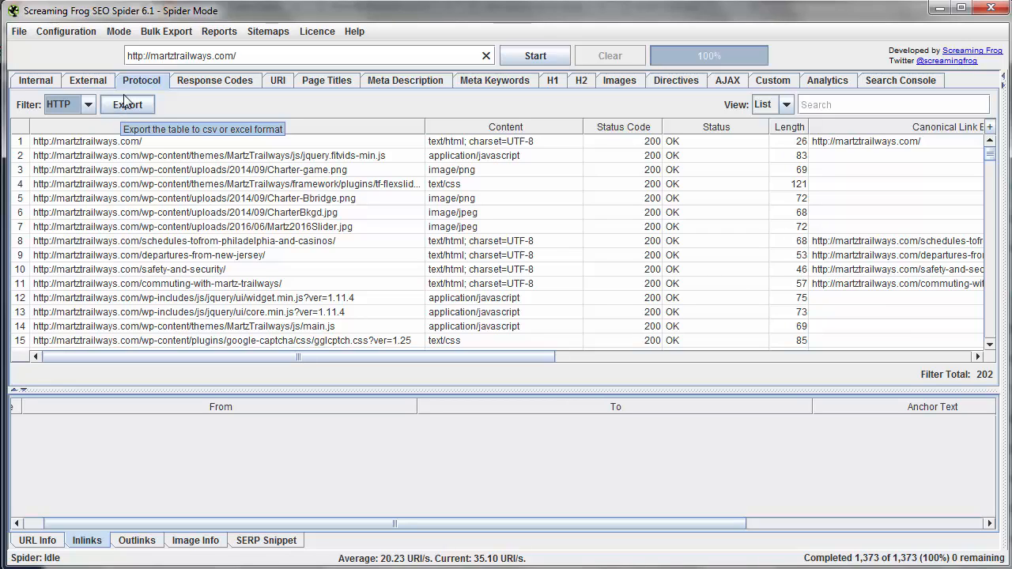
{"action": "left_click", "coordinate": [88, 106]}
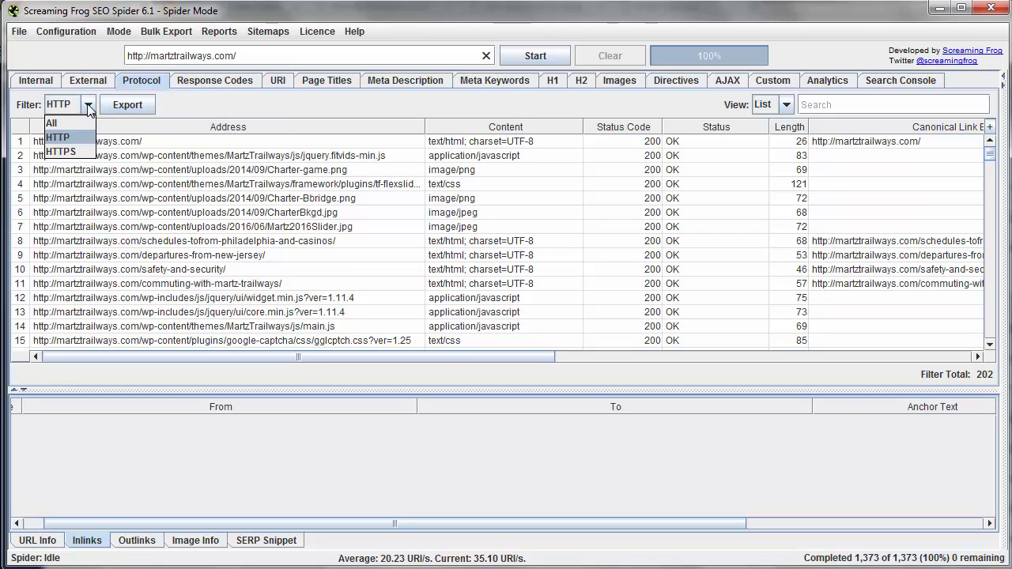
{"action": "left_click", "coordinate": [63, 126]}
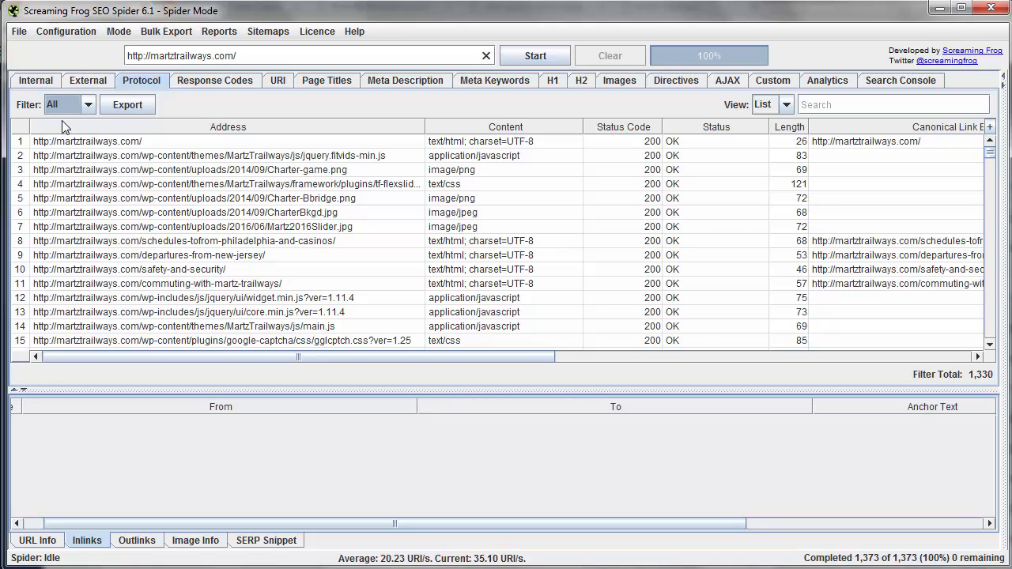
Step: Check the response codes for URLs under the Blocked by Robots.txt filter and under the No Response filter
{"action": "left_click", "coordinate": [225, 82]}
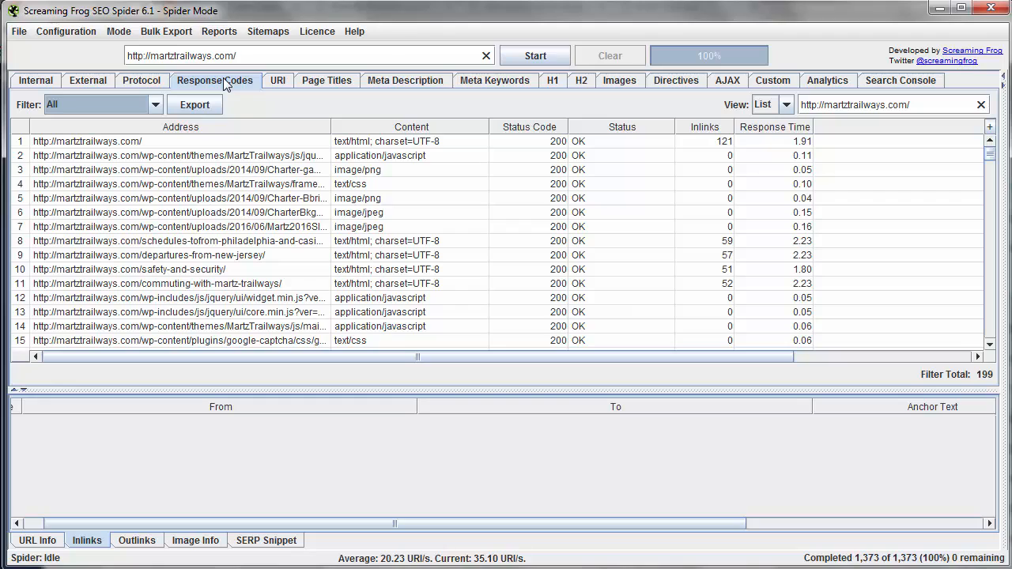
{"action": "left_click", "coordinate": [156, 108]}
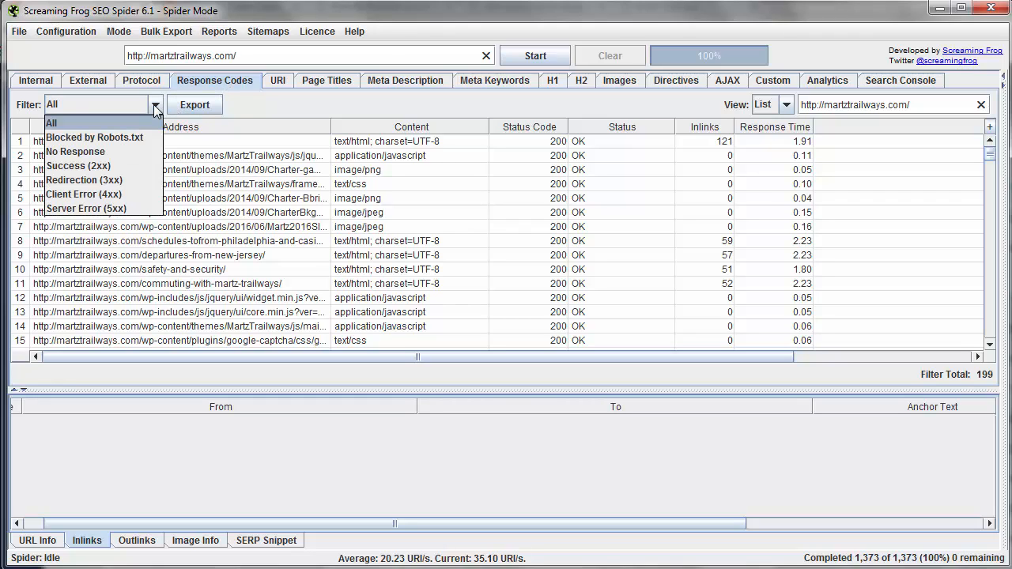
{"action": "left_click", "coordinate": [131, 139]}
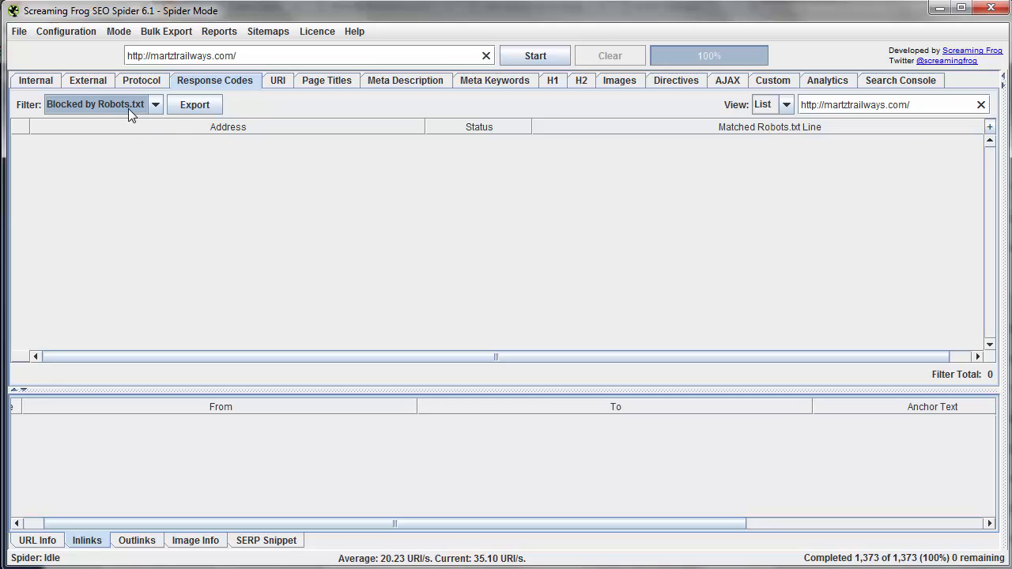
{"action": "left_click", "coordinate": [138, 106]}
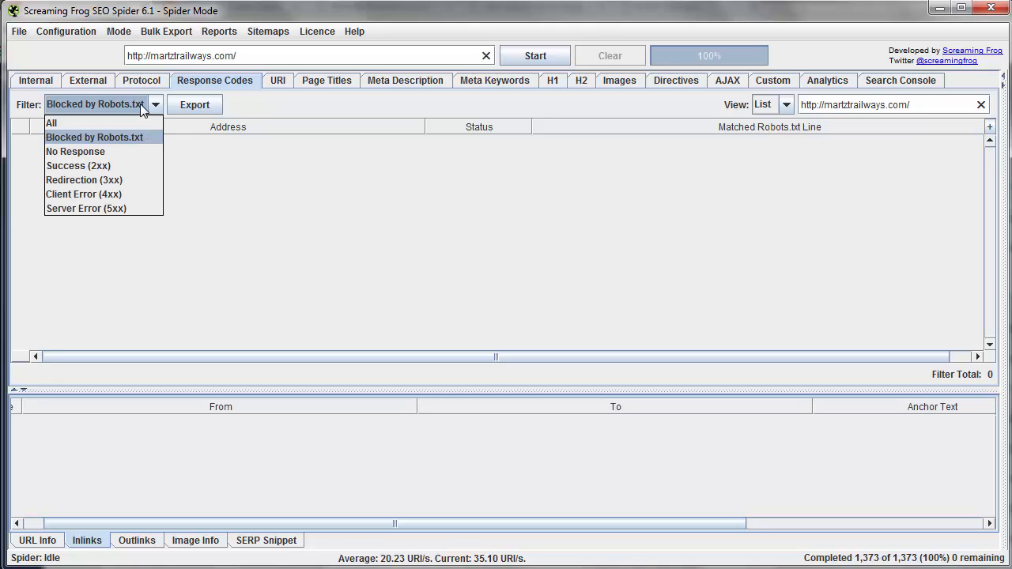
{"action": "left_click", "coordinate": [92, 151]}
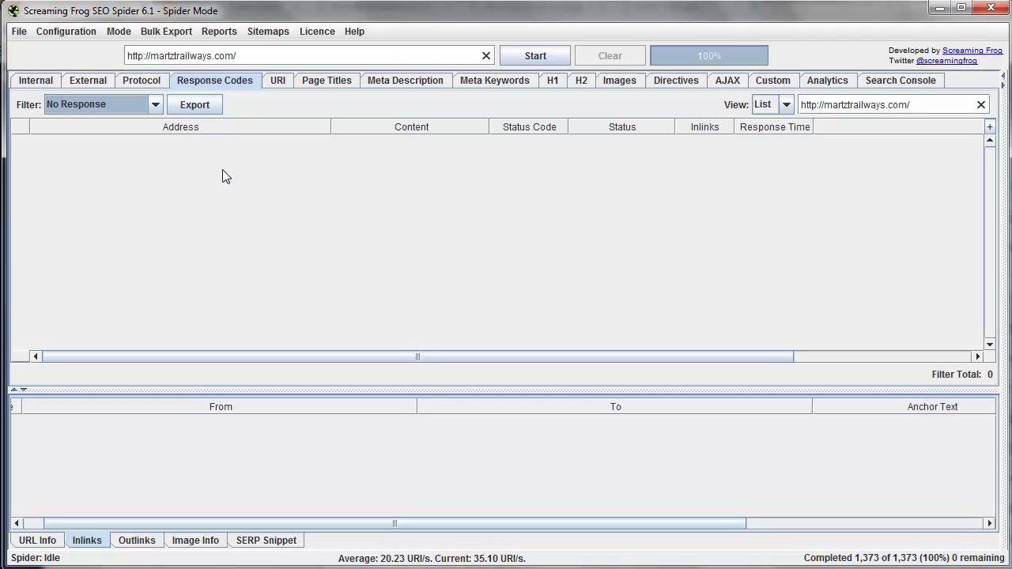
Step: Filter the response codes to Redirection (3xx) and sort the URLs by address in ascending order
{"action": "left_click", "coordinate": [94, 106]}
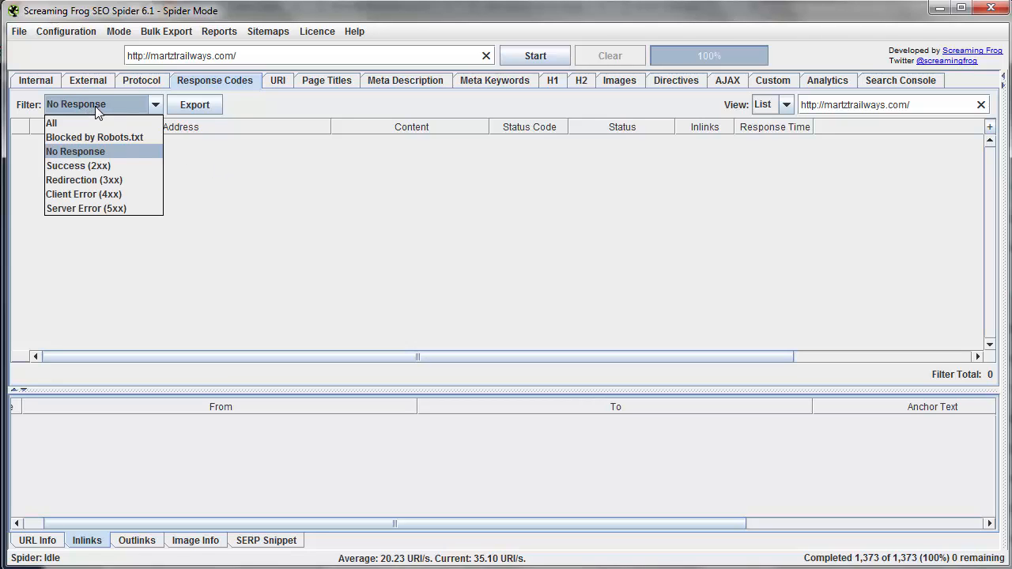
{"action": "left_click", "coordinate": [111, 181]}
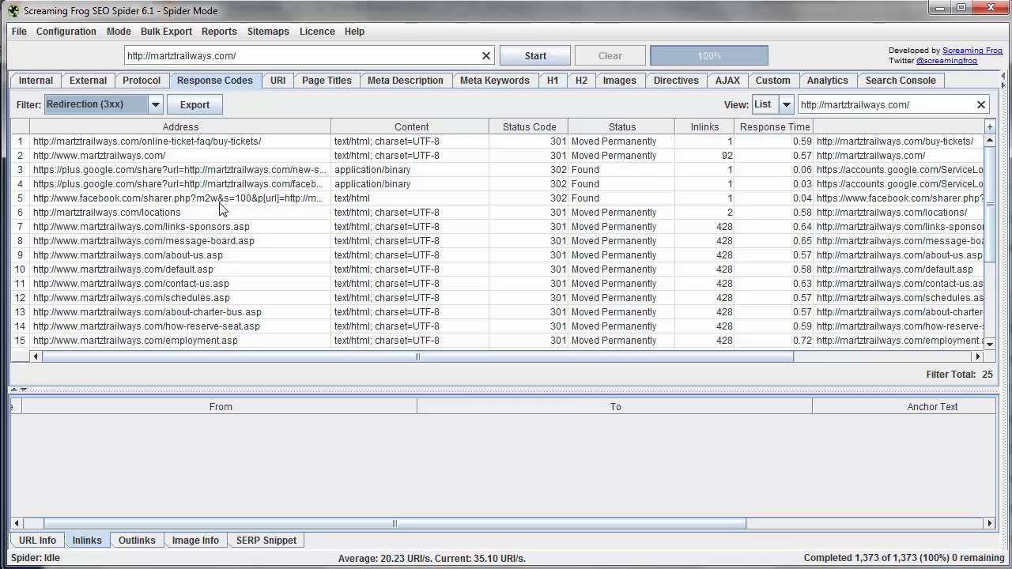
{"action": "left_click", "coordinate": [143, 129]}
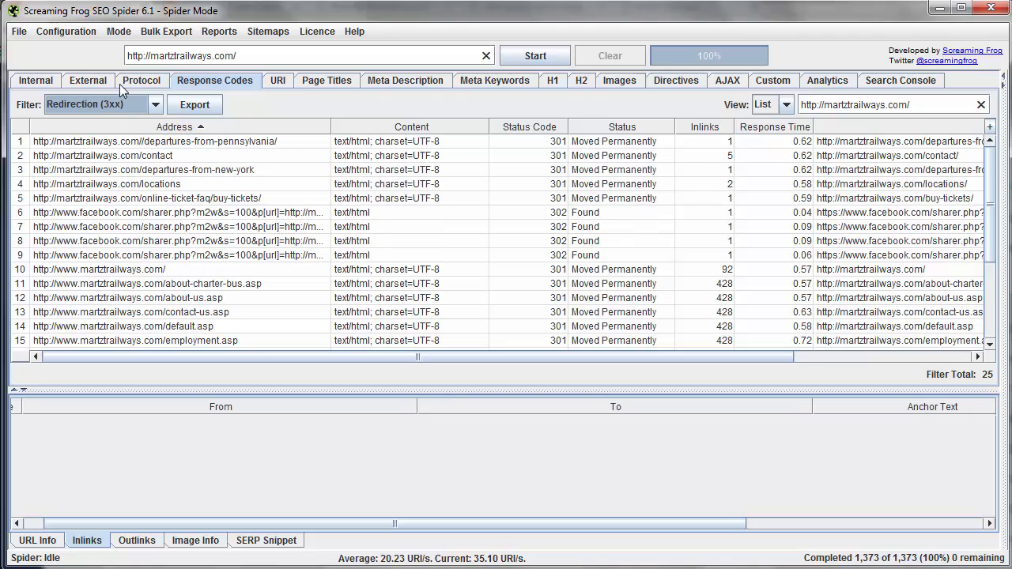
{"action": "triple_click", "coordinate": [191, 61]}
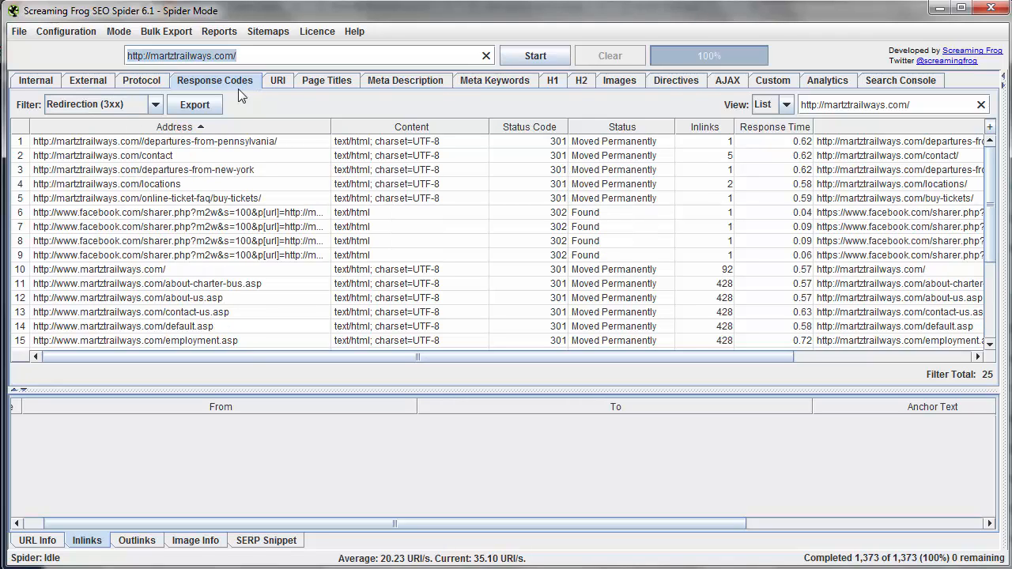
{"action": "left_click", "coordinate": [844, 104]}
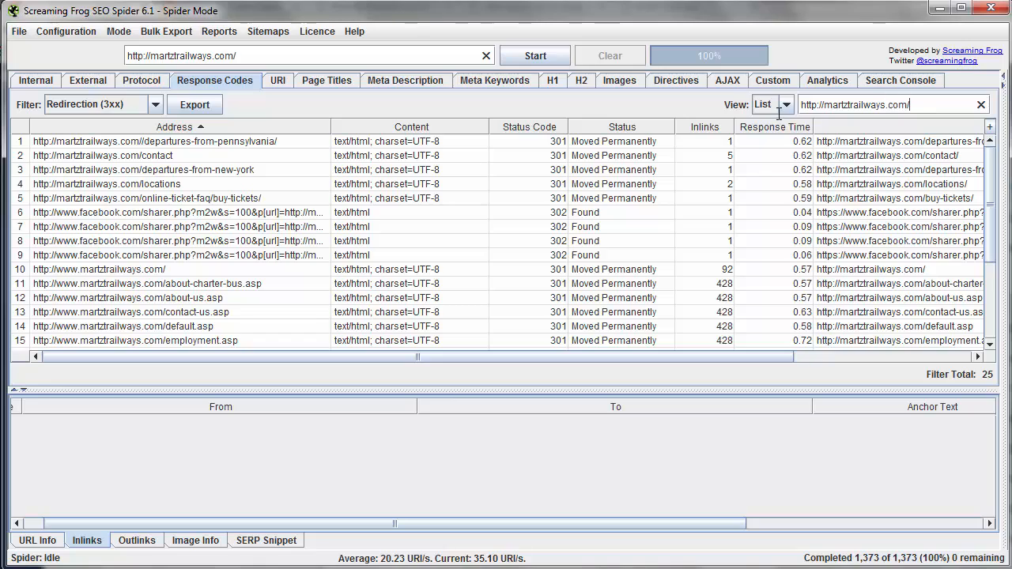
{"action": "triple_click", "coordinate": [838, 104]}
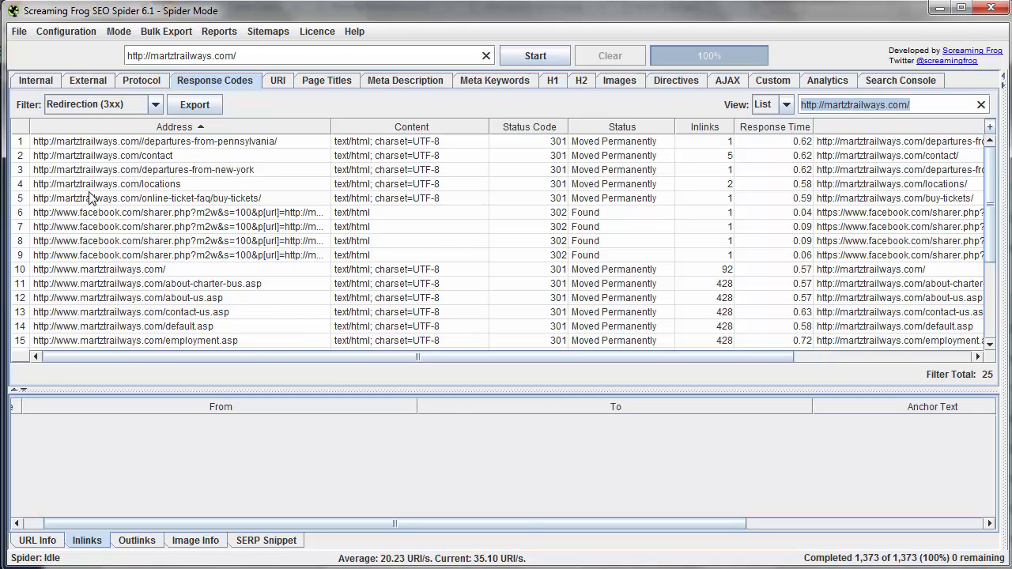
Step: Examine the inlinks of the redirected departures-from-pennsylvania, contact, departures-from-new-york and locations URLs
{"action": "left_click", "coordinate": [147, 149]}
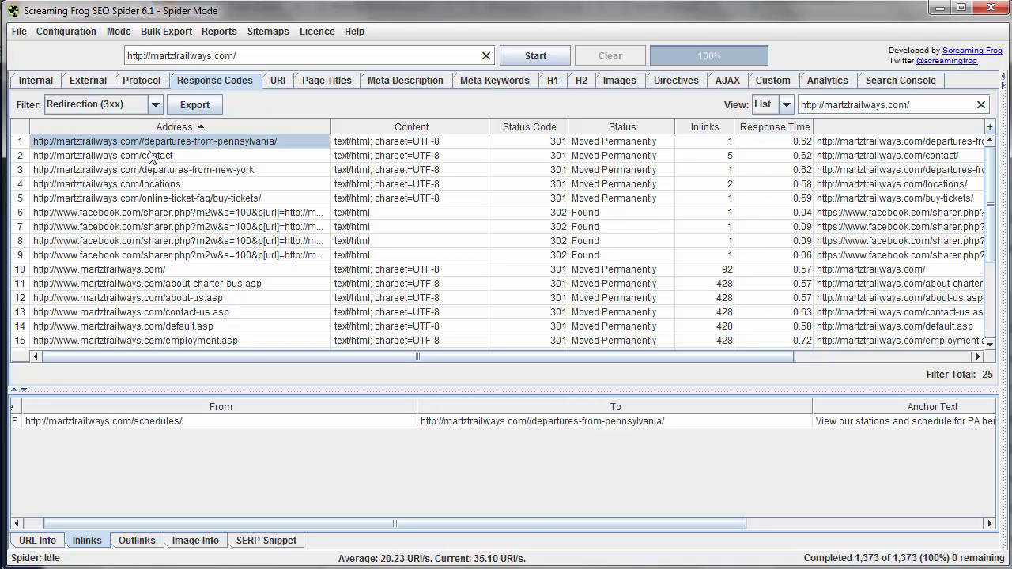
{"action": "left_click", "coordinate": [153, 158]}
{"action": "left_click", "coordinate": [166, 172]}
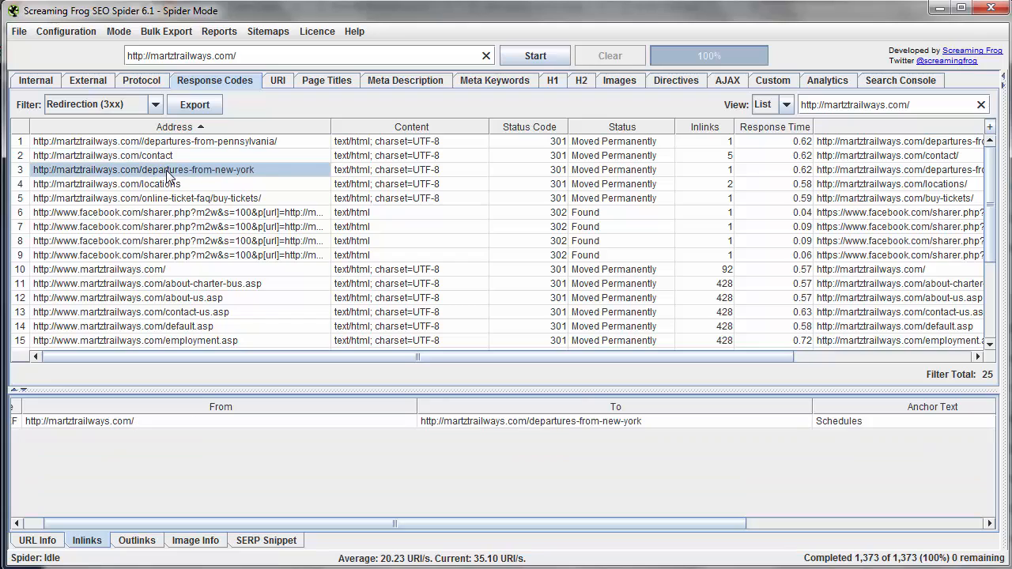
{"action": "left_click", "coordinate": [178, 188]}
{"action": "key", "text": "Up"}
{"action": "left_click", "coordinate": [199, 183]}
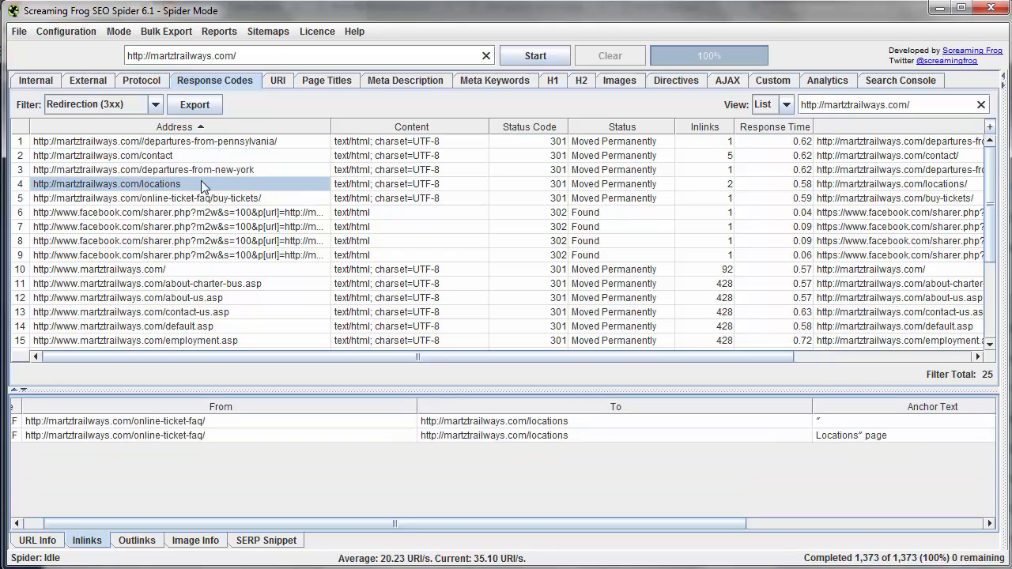
{"action": "left_click", "coordinate": [211, 171]}
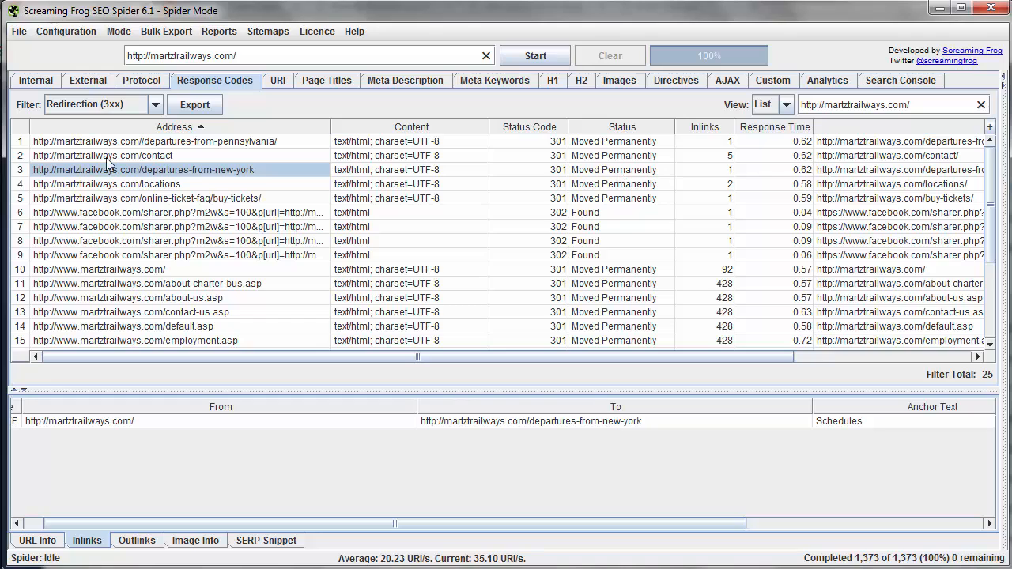
{"action": "left_click", "coordinate": [125, 185]}
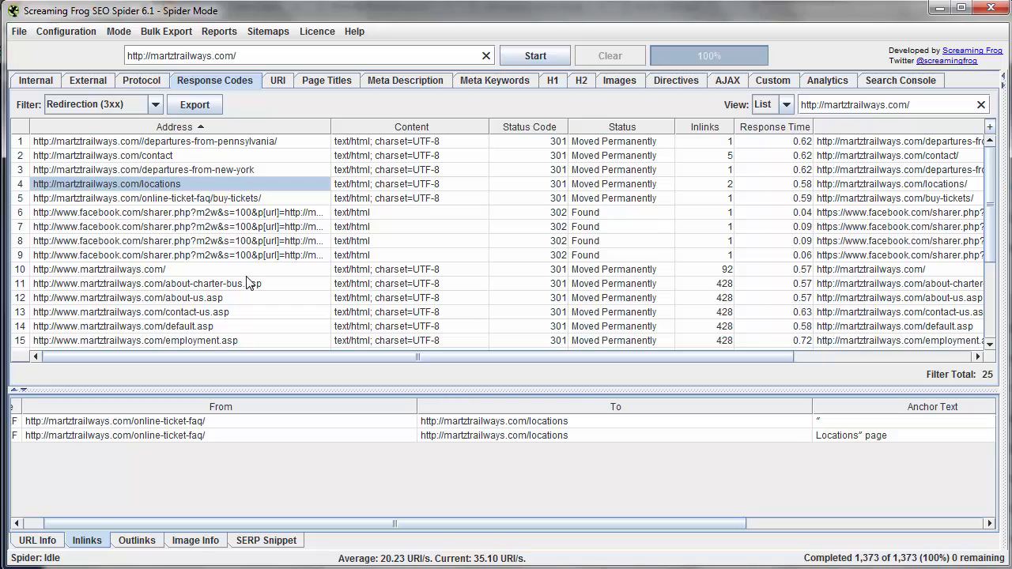
Step: Filter the response codes to Client Error (4xx) and inspect the inlinks of the default.asp page
{"action": "left_click", "coordinate": [128, 106]}
{"action": "left_click", "coordinate": [108, 196]}
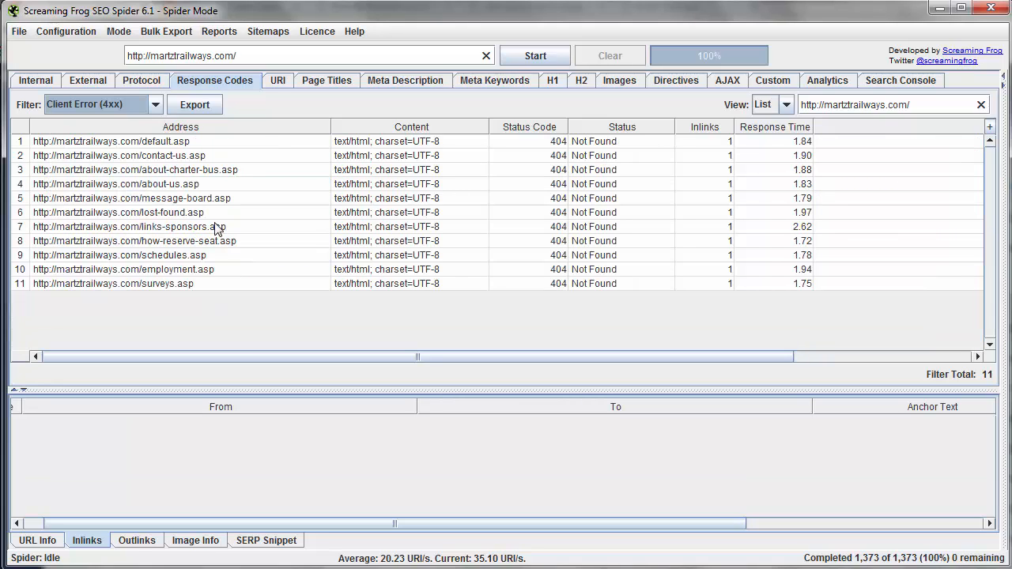
{"action": "left_click", "coordinate": [187, 142]}
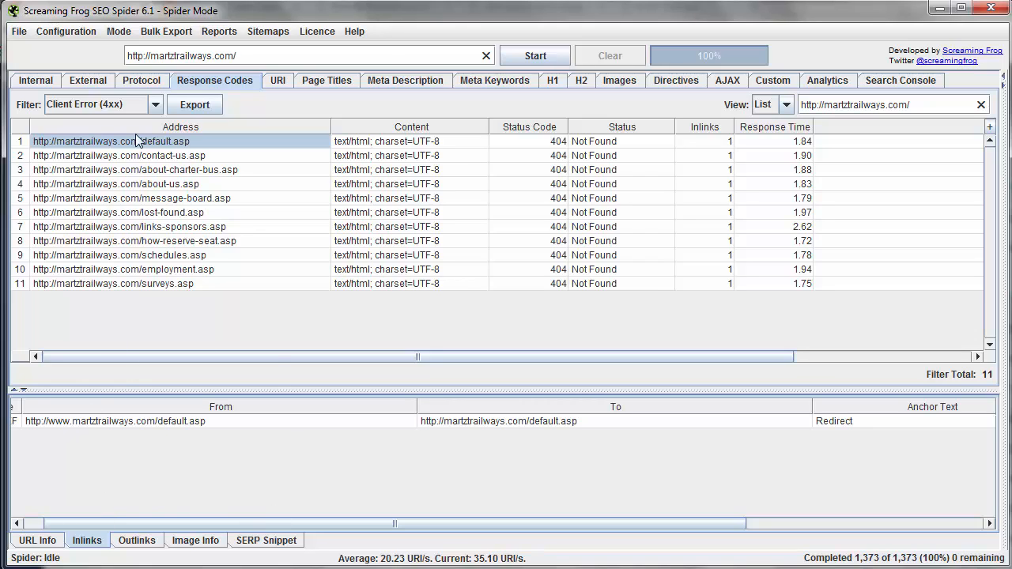
Step: Check the response codes for Server Error (5xx) URLs and reset the filter to All
{"action": "left_click", "coordinate": [149, 110]}
{"action": "left_click", "coordinate": [82, 209]}
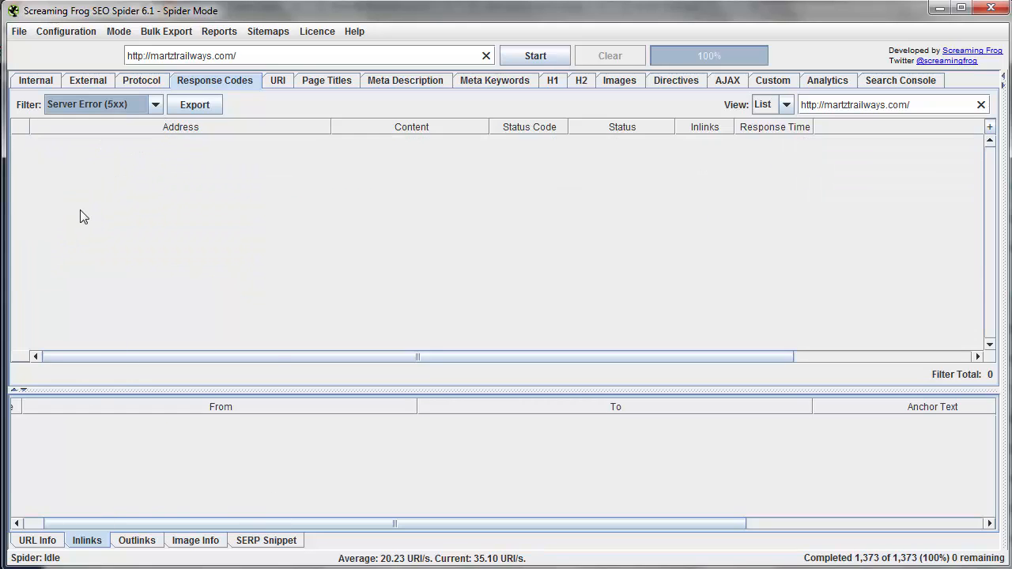
{"action": "left_click", "coordinate": [131, 106]}
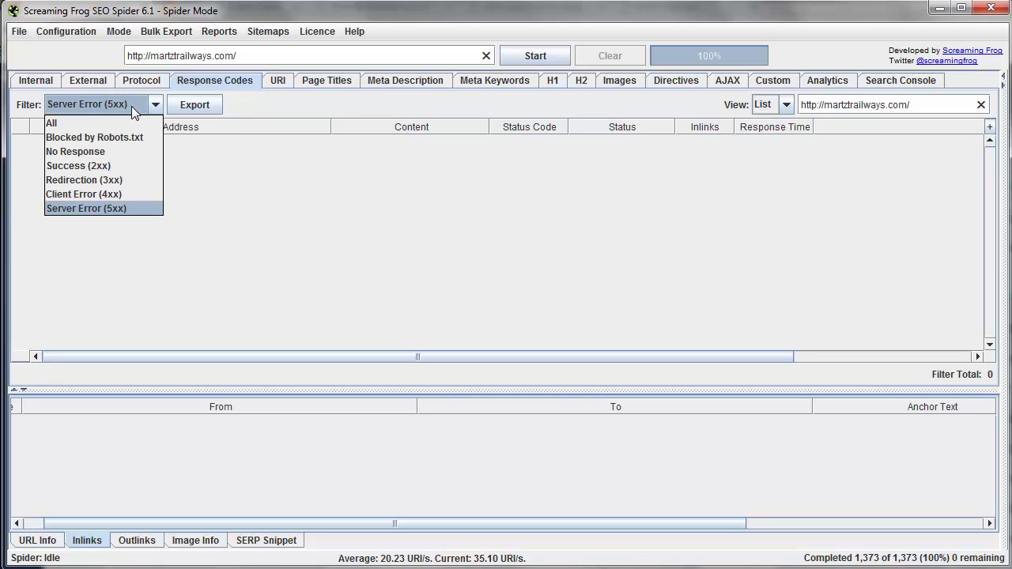
{"action": "left_click", "coordinate": [87, 126]}
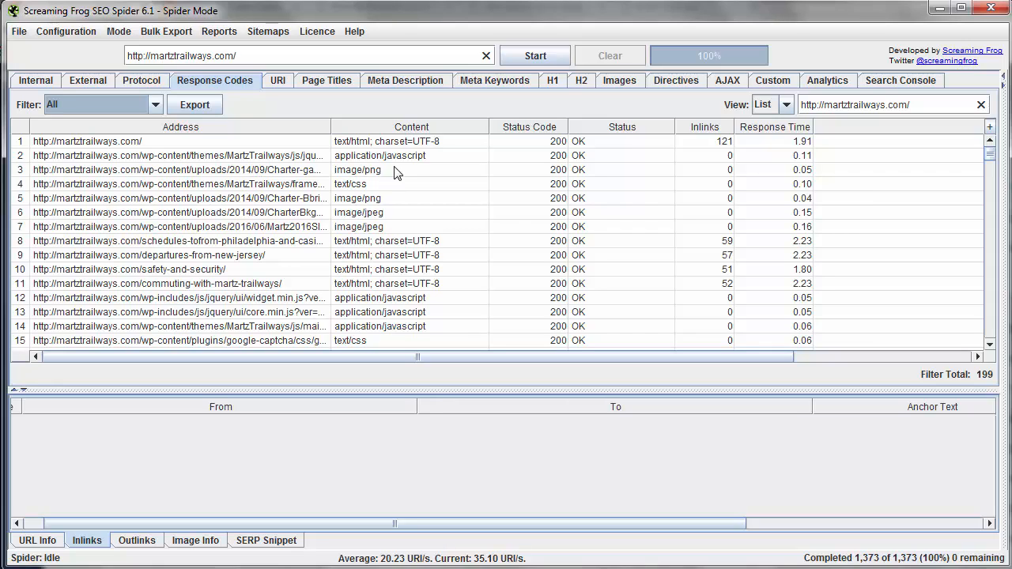
Step: Filter the page titles for Missing titles and for Duplicate titles
{"action": "left_click", "coordinate": [332, 84]}
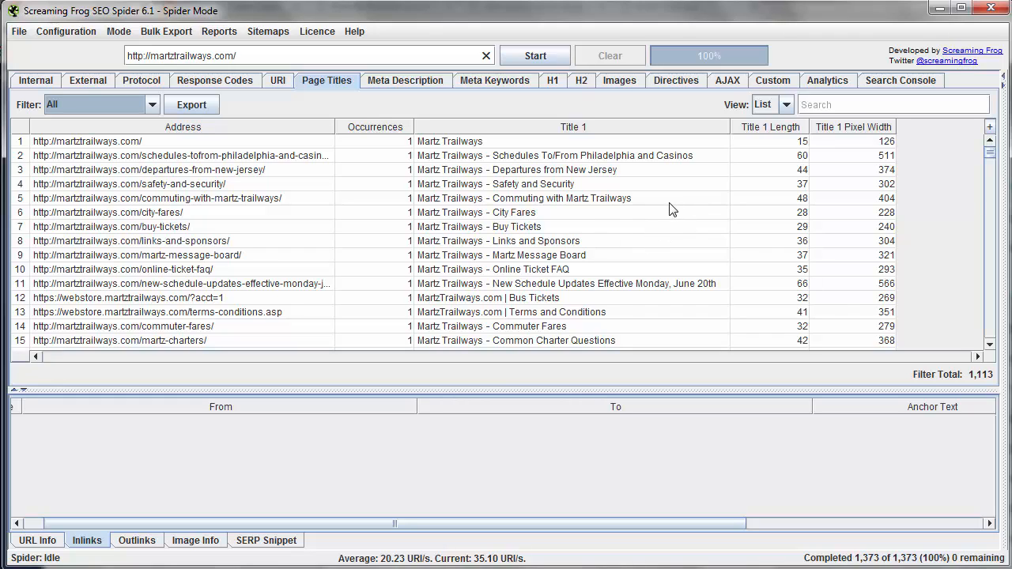
{"action": "left_click", "coordinate": [89, 106]}
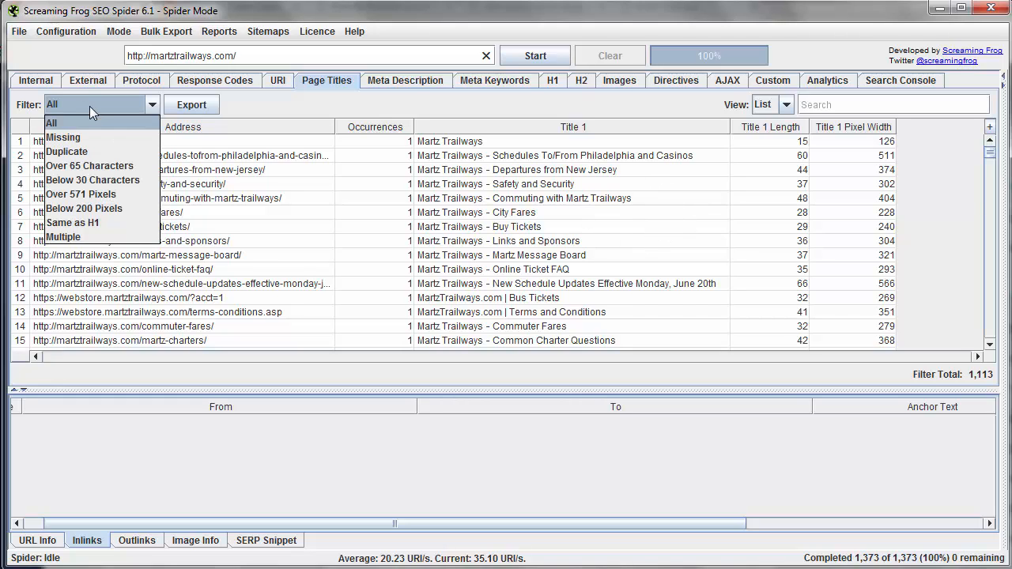
{"action": "left_click", "coordinate": [75, 137]}
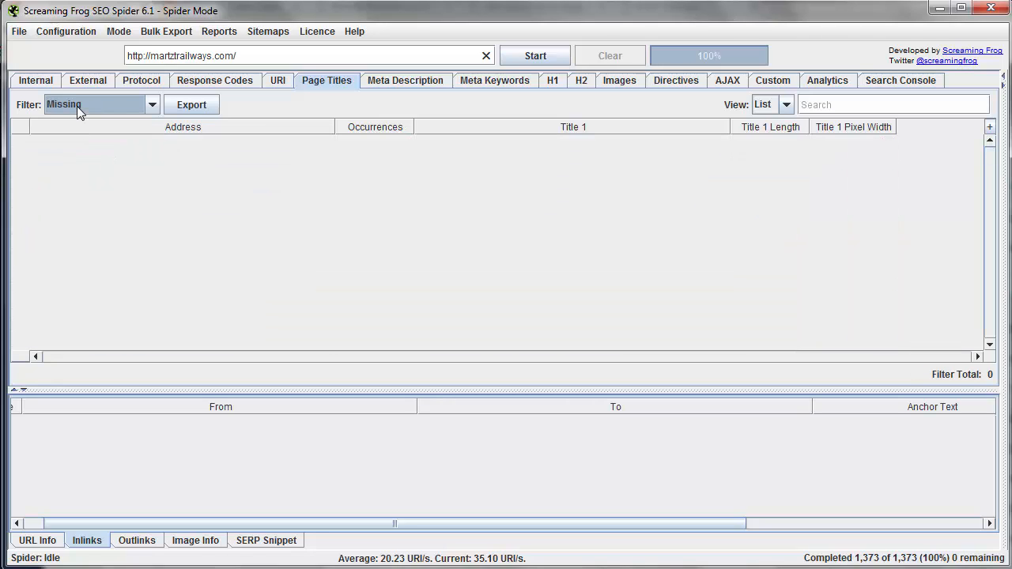
{"action": "left_click", "coordinate": [77, 106]}
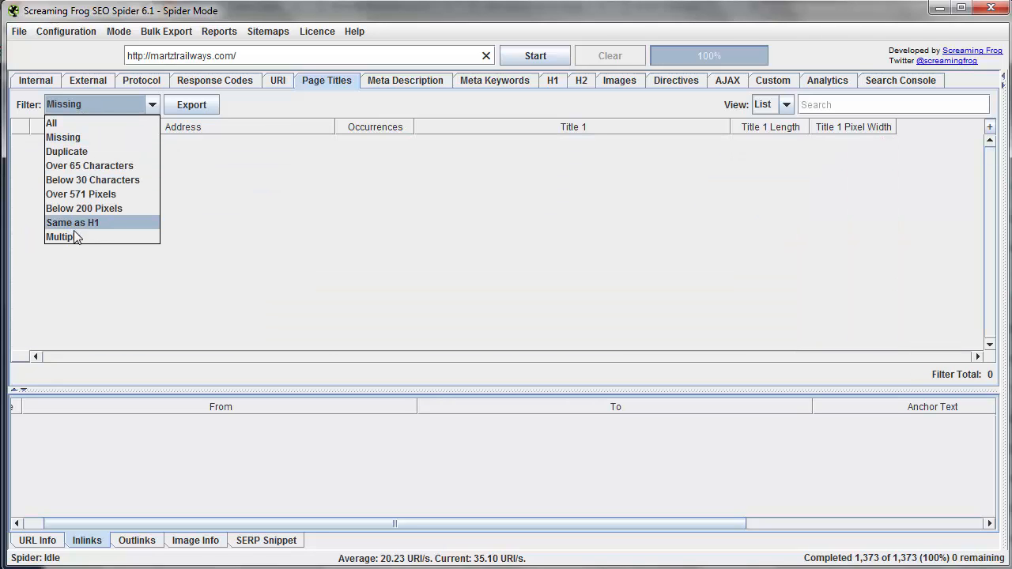
{"action": "left_click", "coordinate": [89, 154]}
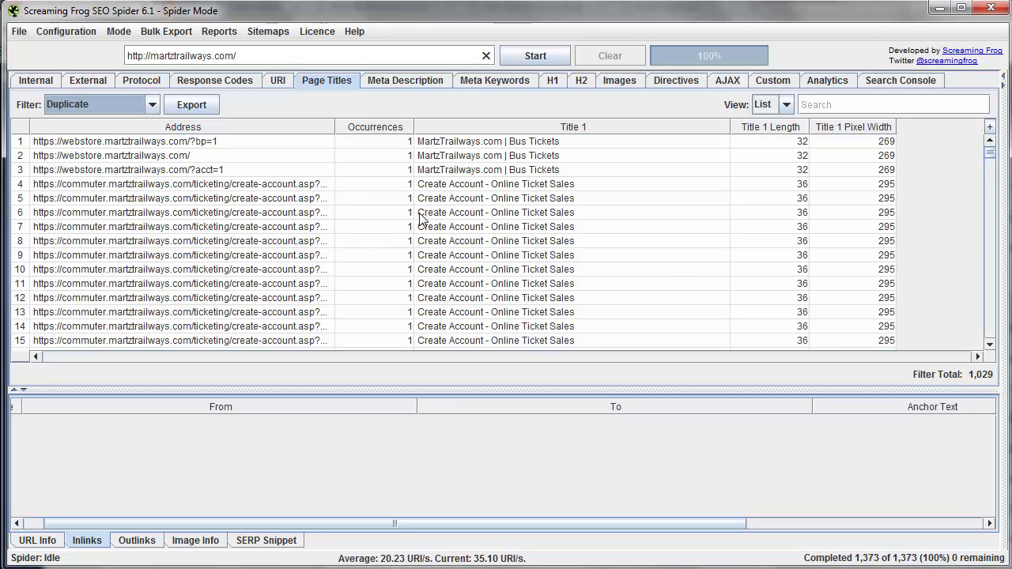
Step: Reset the page titles filter to All and filter the meta descriptions for Missing entries
{"action": "left_click", "coordinate": [109, 108]}
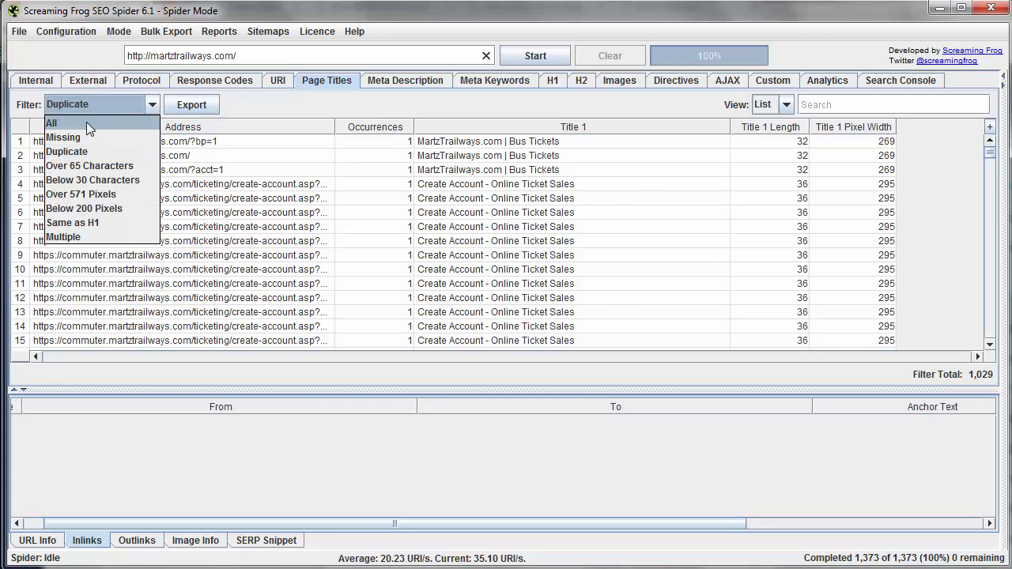
{"action": "left_click", "coordinate": [86, 122]}
{"action": "left_click", "coordinate": [411, 82]}
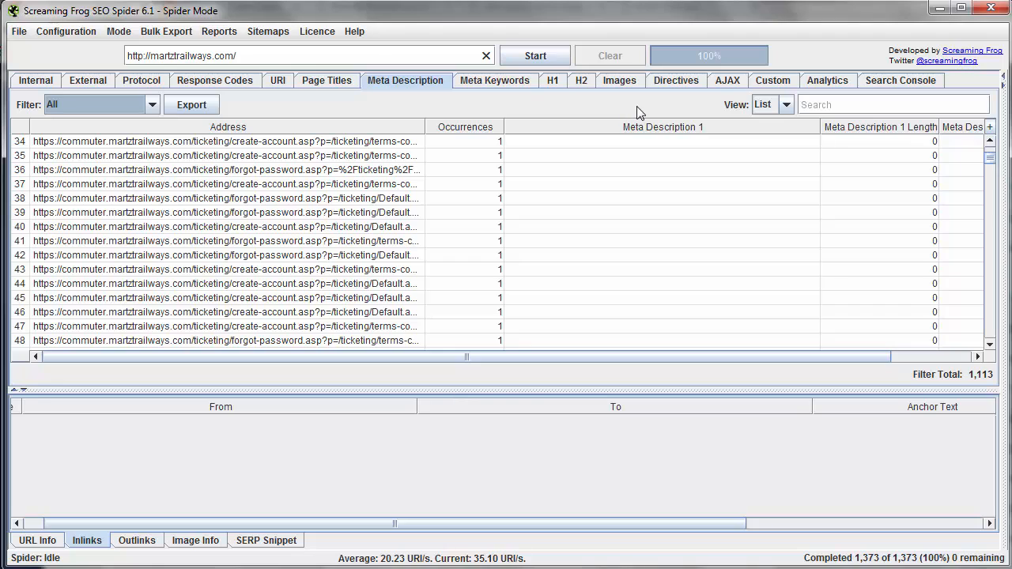
{"action": "left_click", "coordinate": [78, 104]}
{"action": "left_click", "coordinate": [78, 134]}
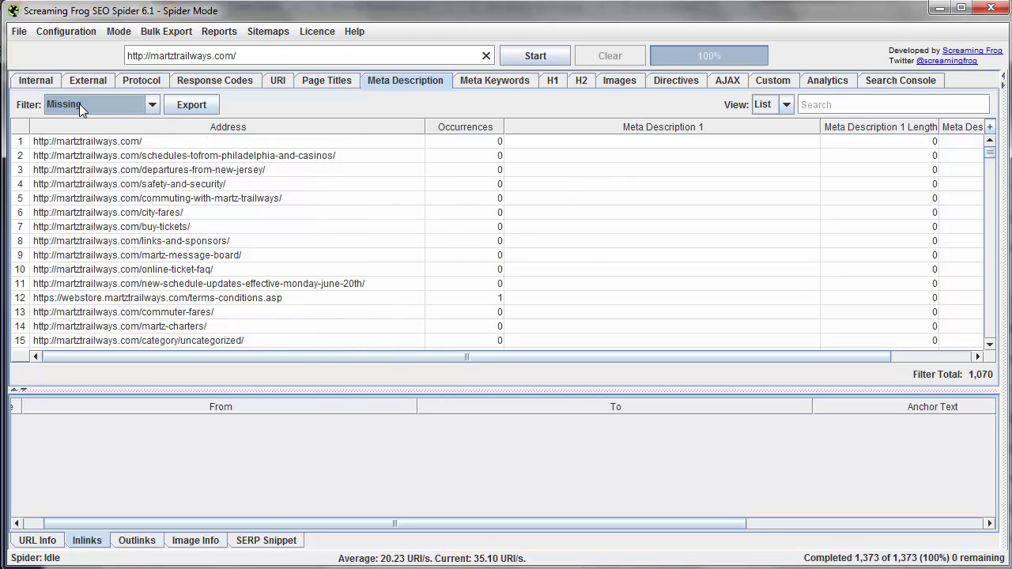
{"action": "left_click", "coordinate": [80, 104]}
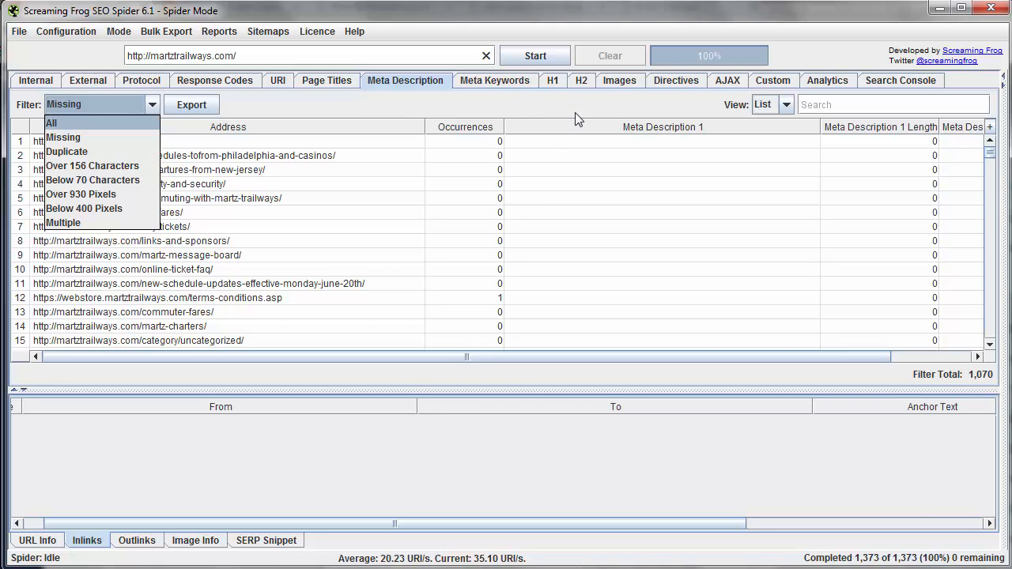
Step: Examine the first H1 headings across the crawled pages, including those of the homepage, philadelphia-and-casinos schedules, city-fares and agency pages
{"action": "left_click", "coordinate": [554, 81]}
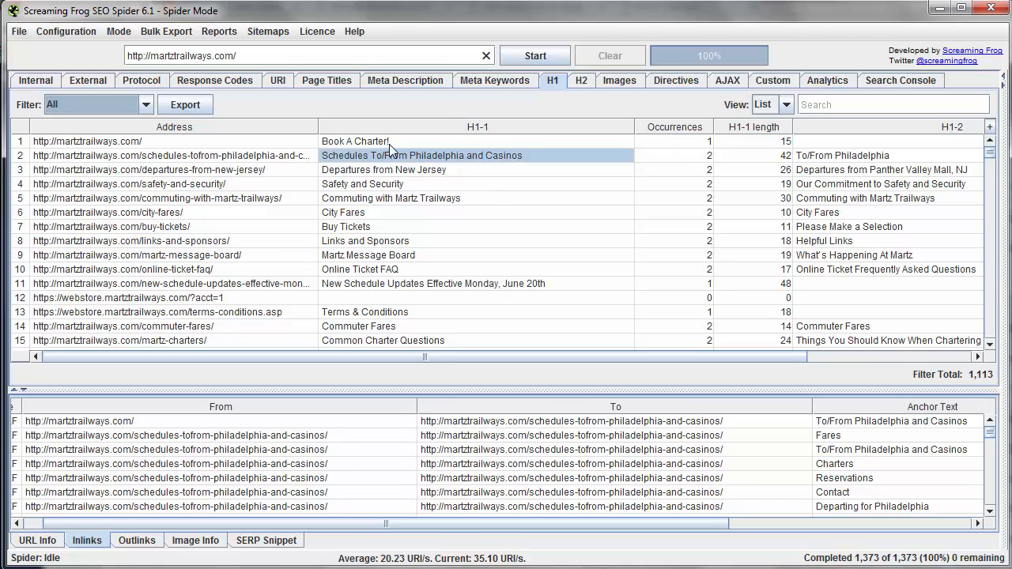
{"action": "left_click", "coordinate": [433, 155]}
{"action": "left_click", "coordinate": [409, 143]}
{"action": "left_click", "coordinate": [430, 215]}
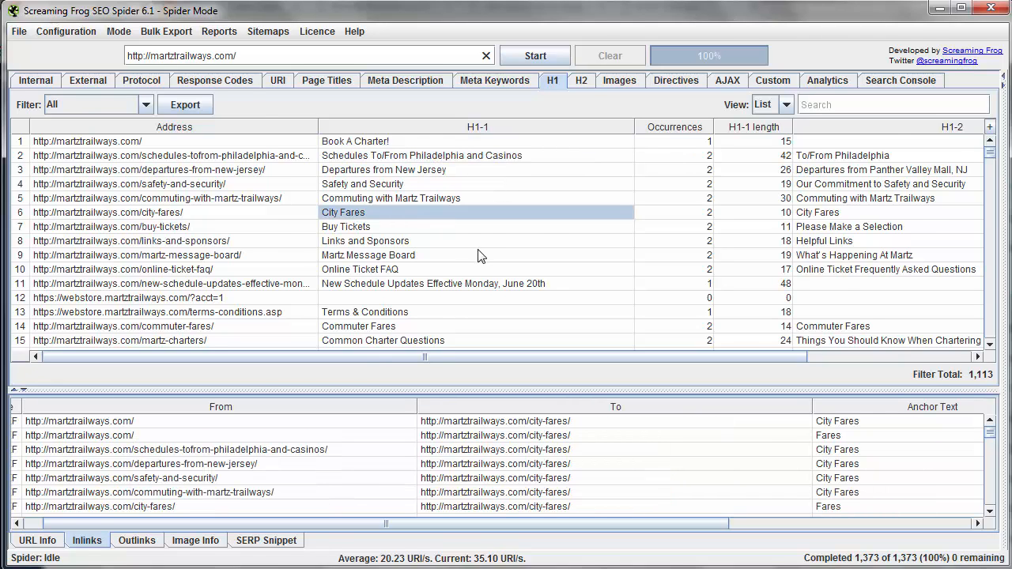
{"action": "scroll", "coordinate": [479, 253], "scroll_direction": "down", "scroll_amount": 1}
{"action": "scroll", "coordinate": [479, 253], "scroll_direction": "down", "scroll_amount": 2}
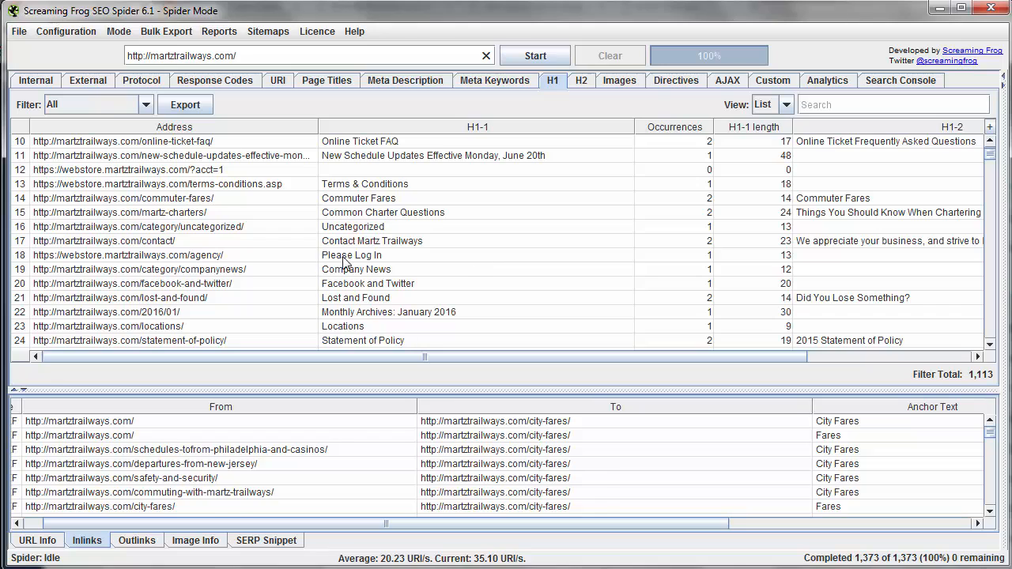
{"action": "left_click", "coordinate": [346, 256]}
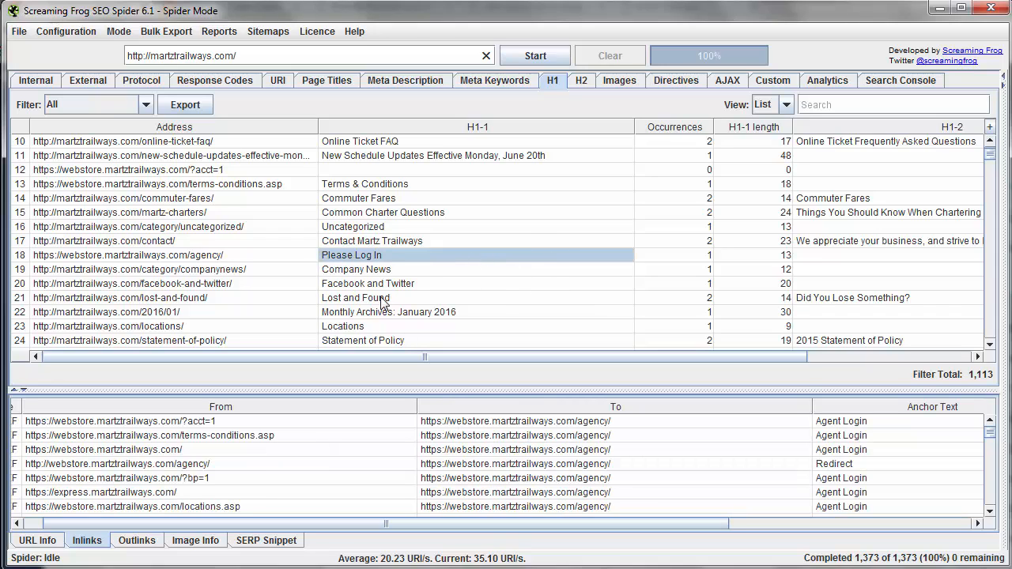
{"action": "scroll", "coordinate": [424, 326], "scroll_direction": "down", "scroll_amount": 1}
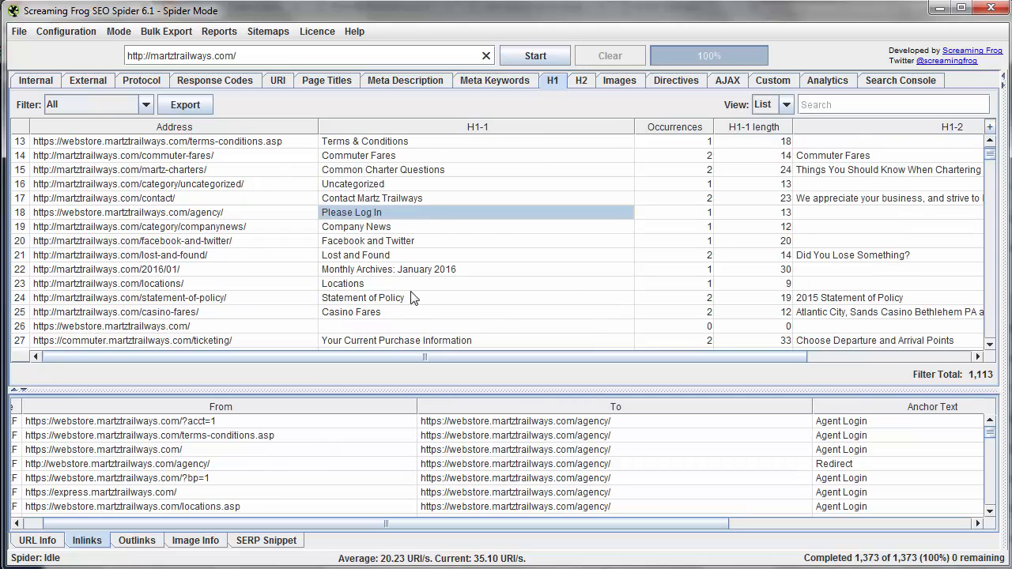
{"action": "scroll", "coordinate": [456, 242], "scroll_direction": "down", "scroll_amount": 1}
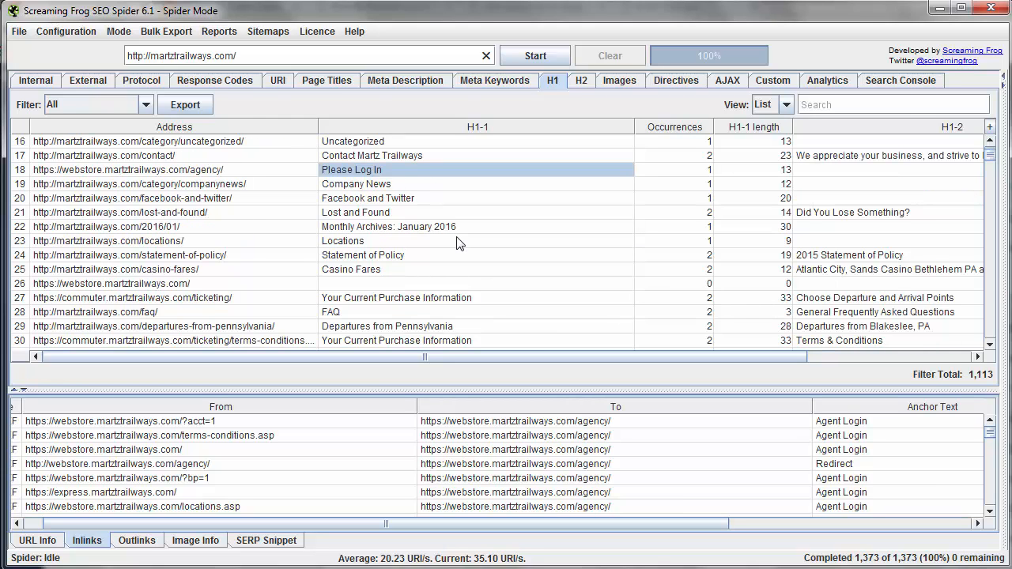
{"action": "scroll", "coordinate": [459, 244], "scroll_direction": "down", "scroll_amount": 3}
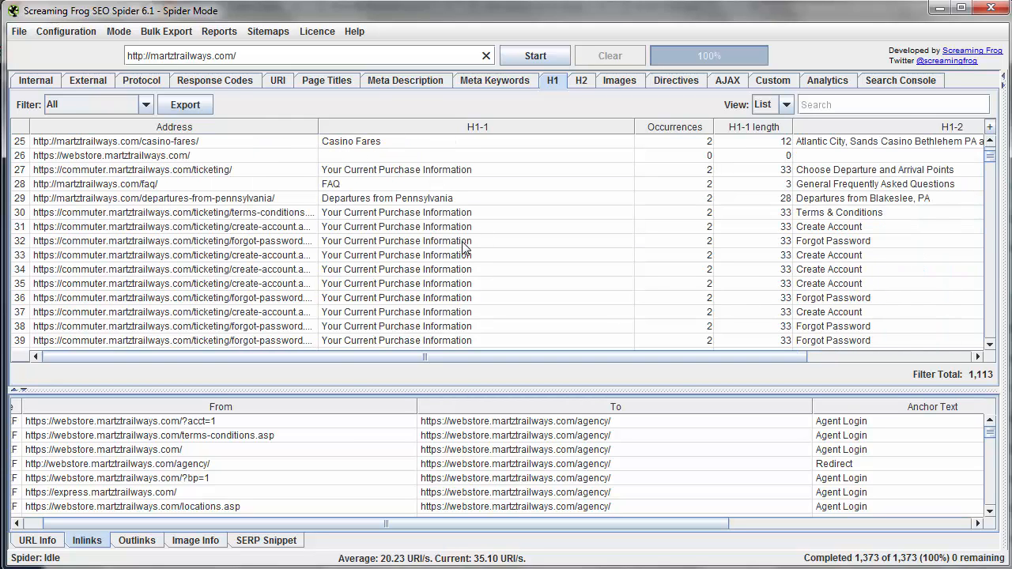
{"action": "scroll", "coordinate": [463, 248], "scroll_direction": "down", "scroll_amount": 1}
{"action": "scroll", "coordinate": [473, 233], "scroll_direction": "up", "scroll_amount": 2}
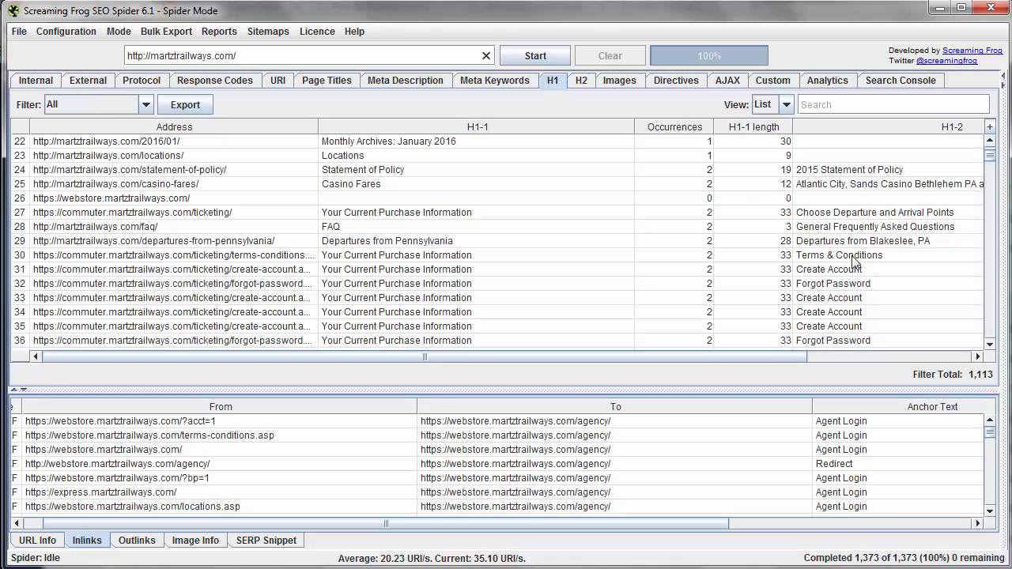
Step: Examine the second H1 headings of the commuter ticketing pages, checking the Create Account and Forgot Password entries for repetition
{"action": "left_click", "coordinate": [863, 299]}
{"action": "scroll", "coordinate": [778, 296], "scroll_direction": "down", "scroll_amount": 1}
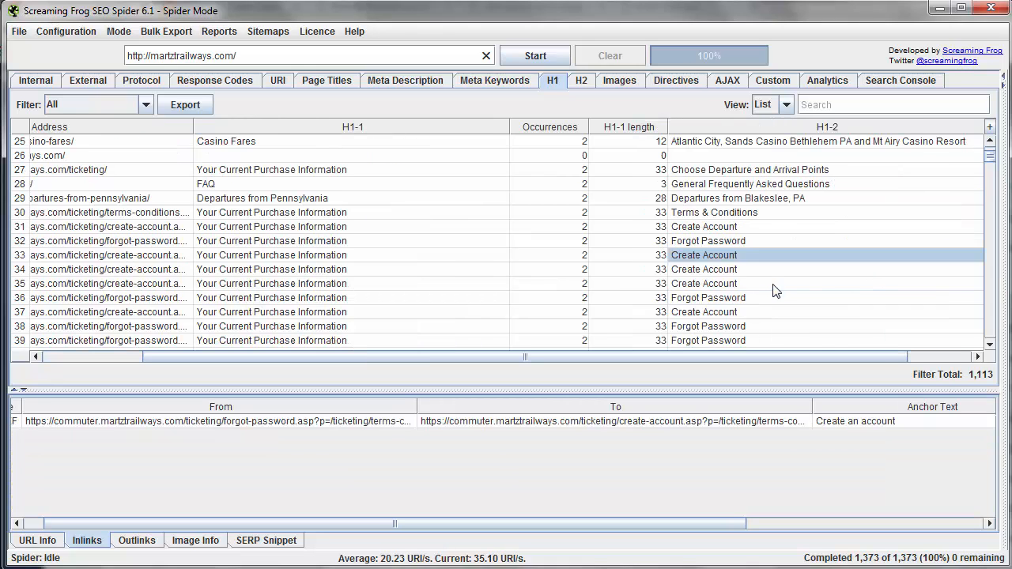
{"action": "left_click", "coordinate": [741, 269]}
{"action": "left_click", "coordinate": [731, 283]}
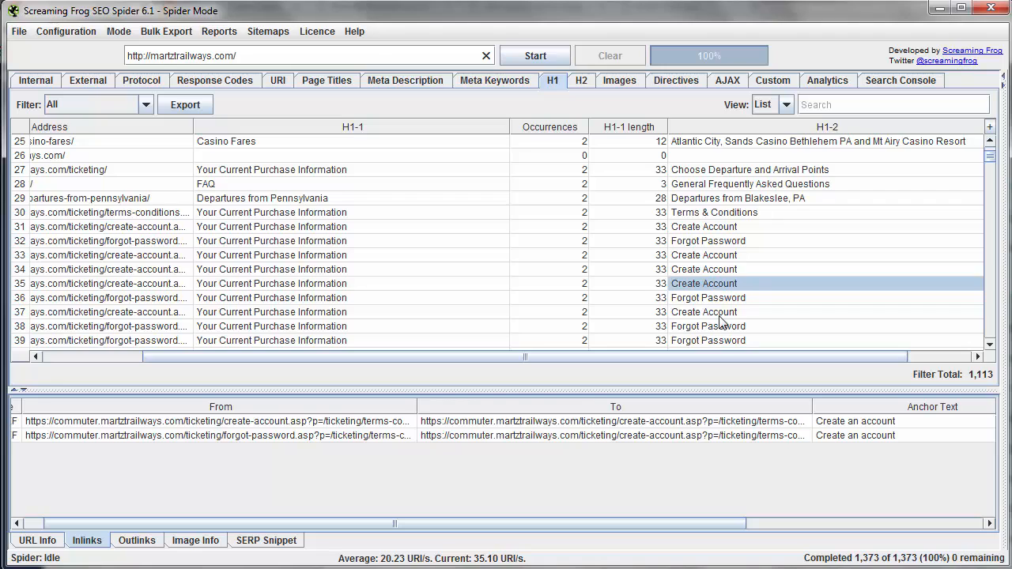
{"action": "scroll", "coordinate": [721, 321], "scroll_direction": "down", "scroll_amount": 3}
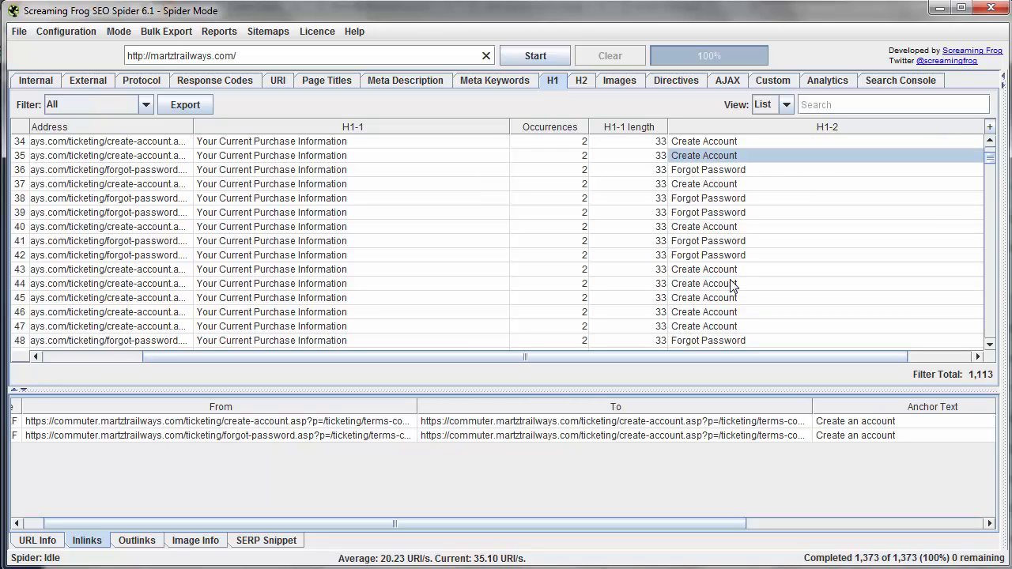
{"action": "left_click", "coordinate": [720, 242]}
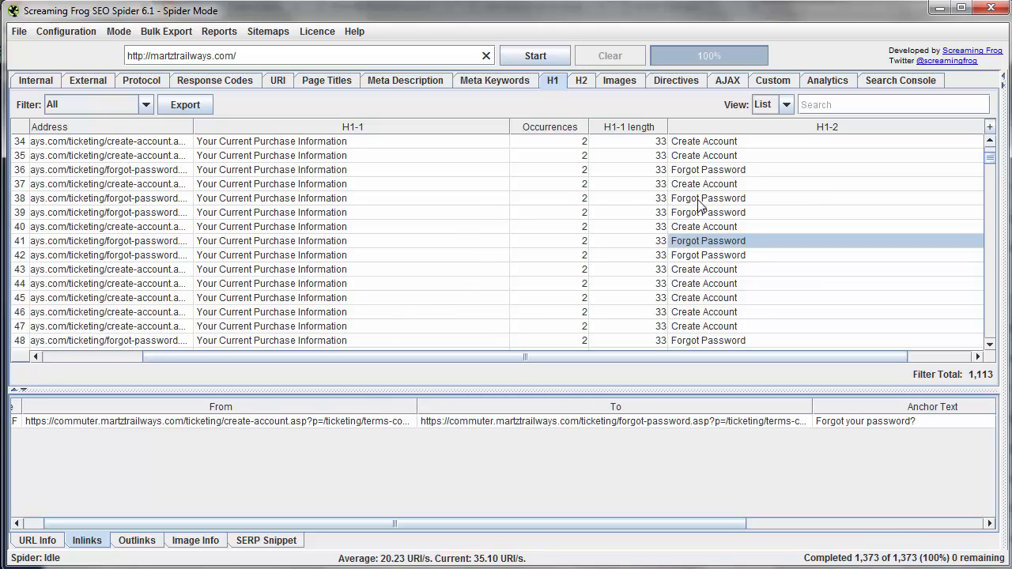
Step: Review the H2 headings, checking the Buy Tickets entries of the links-and-sponsors, martz-message-board and online-ticket-faq pages
{"action": "left_click", "coordinate": [581, 81]}
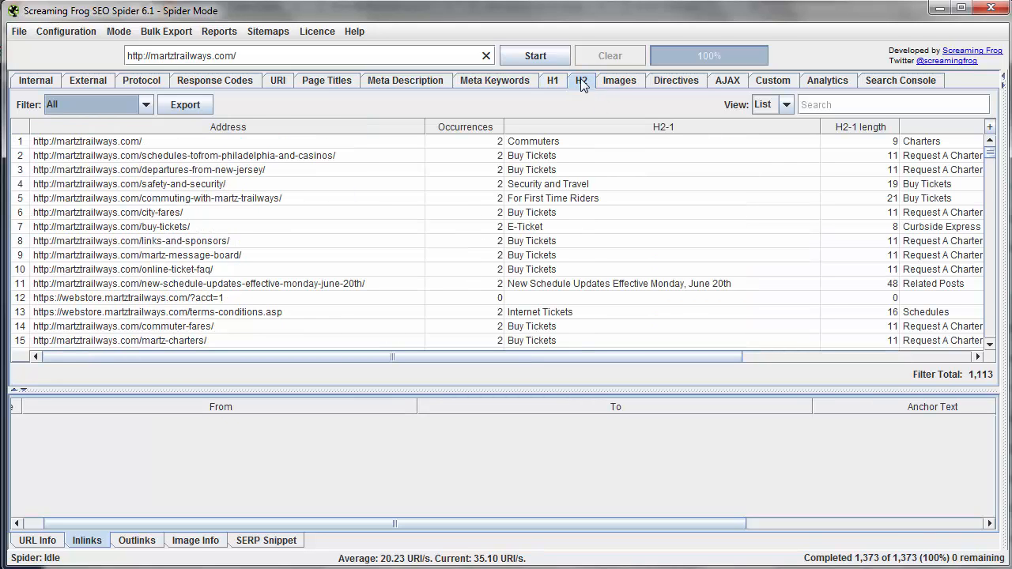
{"action": "left_click", "coordinate": [554, 240]}
{"action": "left_click", "coordinate": [551, 257]}
{"action": "left_click", "coordinate": [553, 271]}
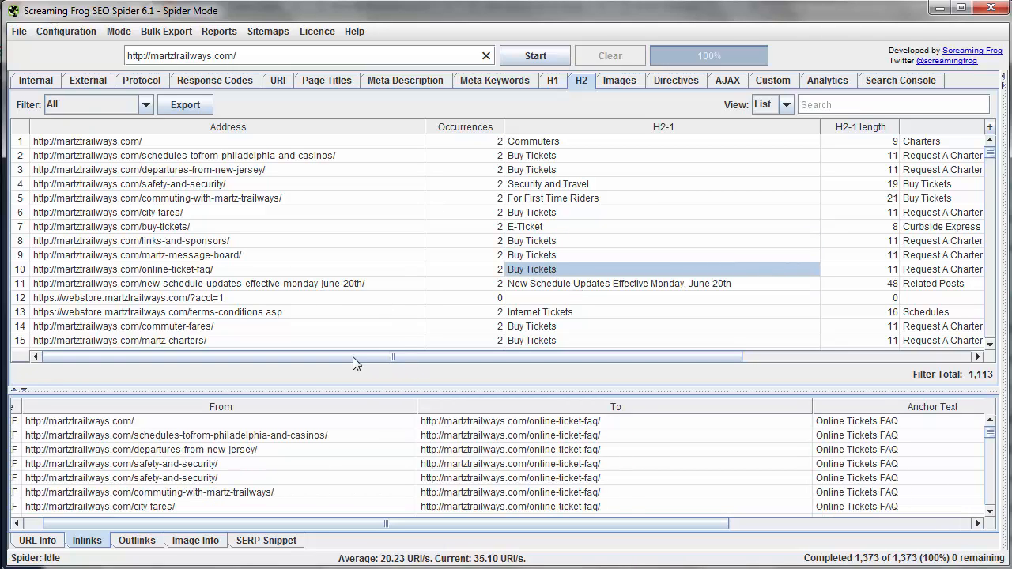
Step: Check the directives for Noindex pages and reset the filter to All
{"action": "left_click", "coordinate": [675, 82]}
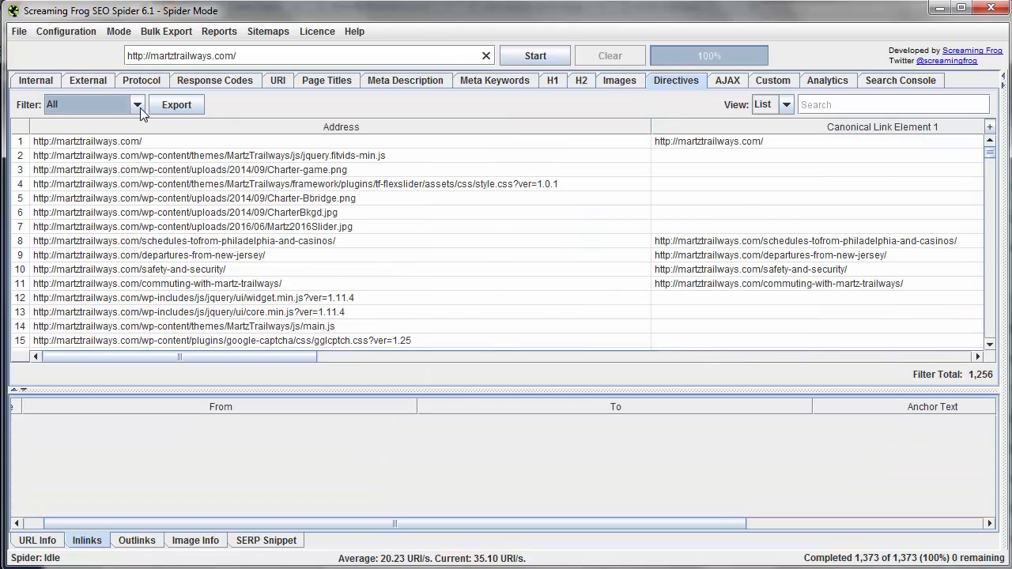
{"action": "left_click", "coordinate": [138, 106]}
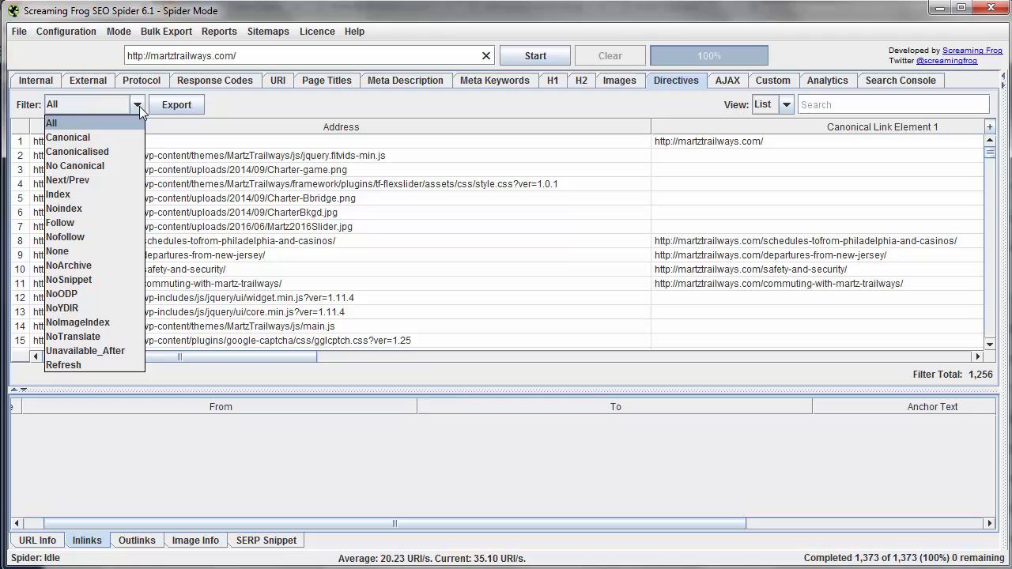
{"action": "left_click", "coordinate": [90, 209]}
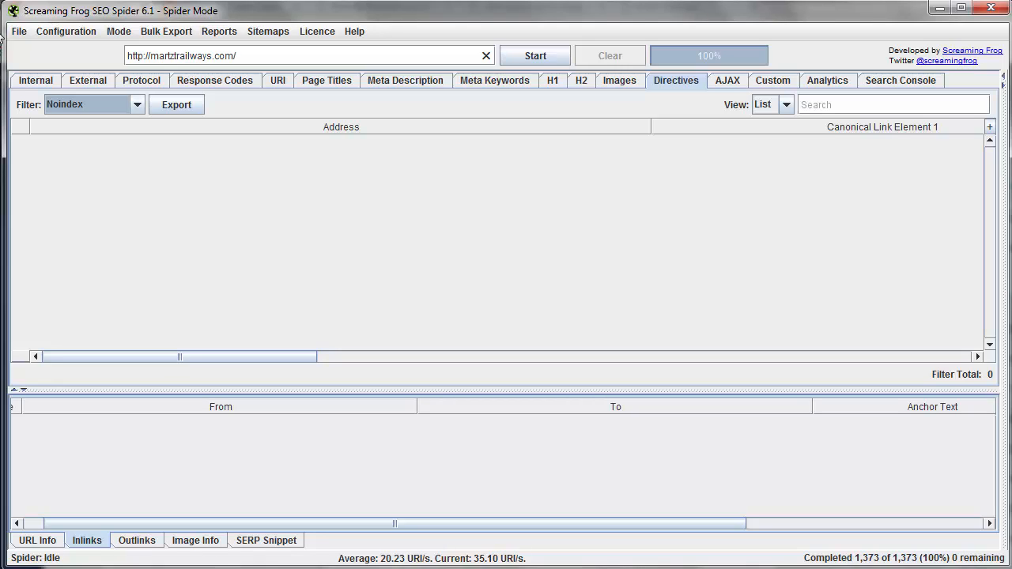
{"action": "left_click", "coordinate": [137, 105]}
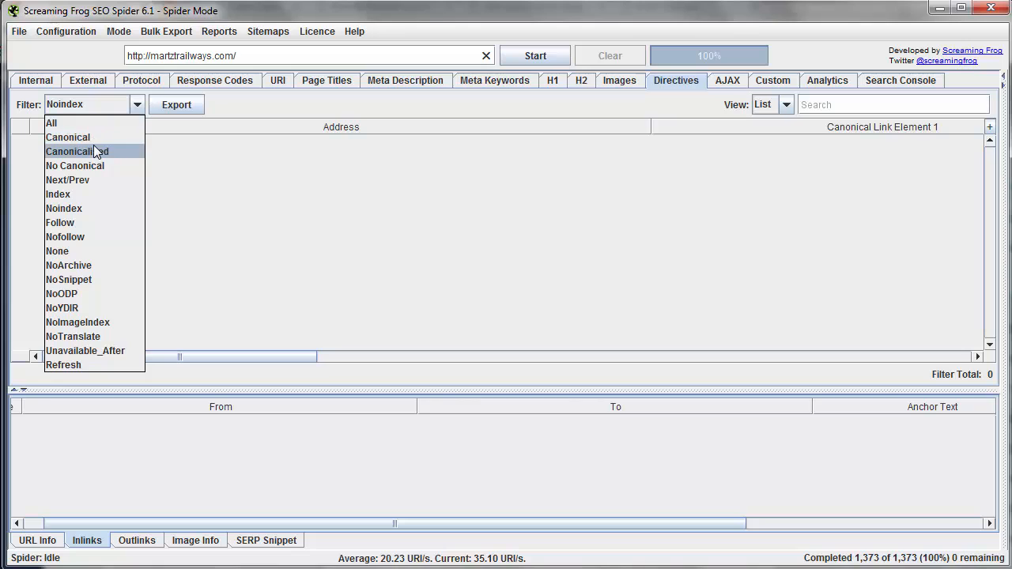
{"action": "left_click", "coordinate": [60, 121]}
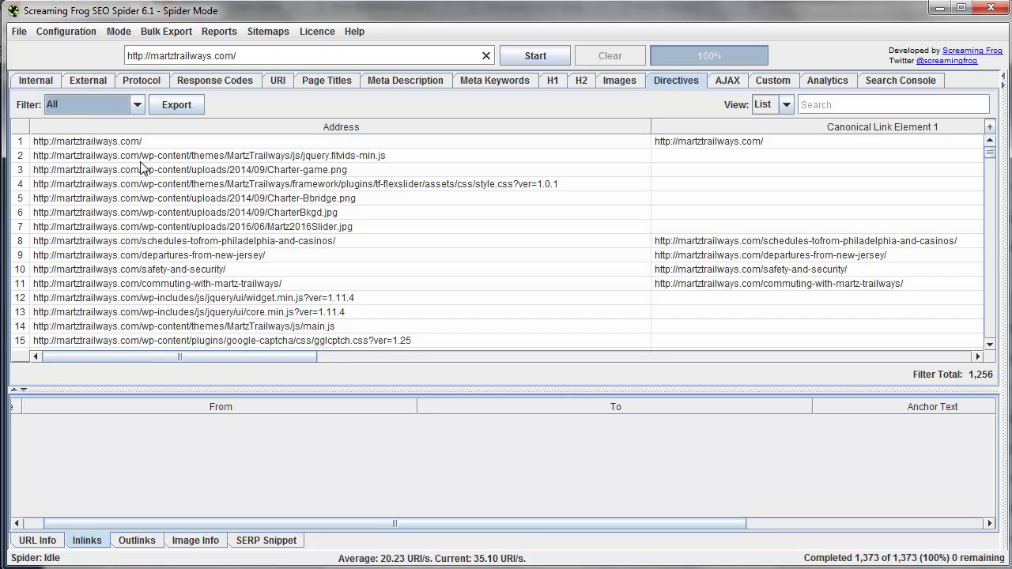